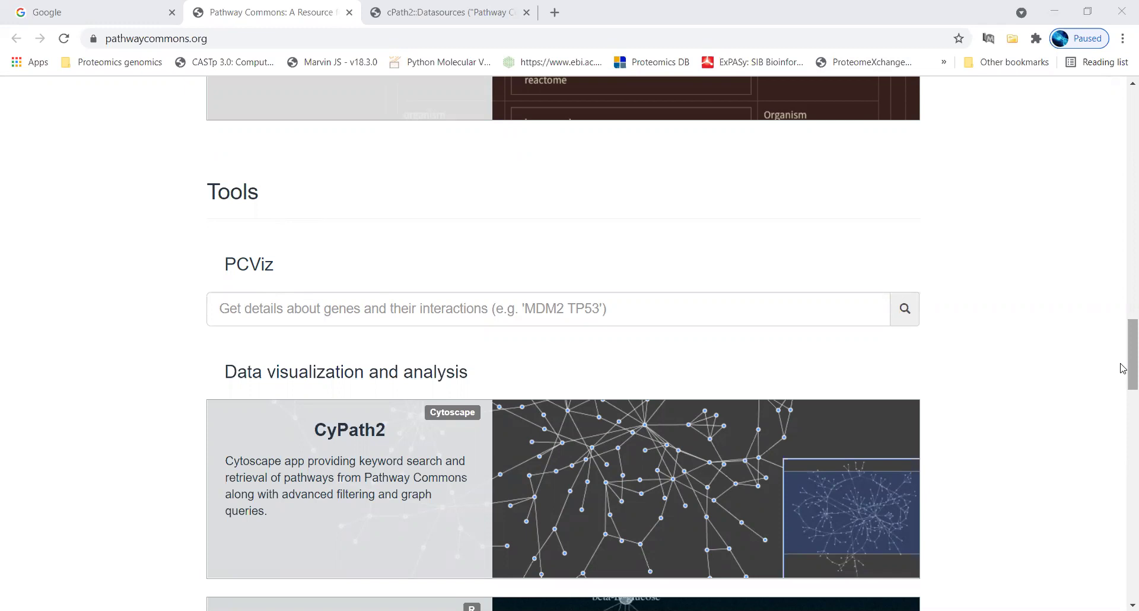
Review the data visualization, analysis and developer resources listed in the Tools section of the Pathway Commons page.
{"action": "left_click_drag", "start_coordinate": [1123, 368], "coordinate": [1123, 396]}
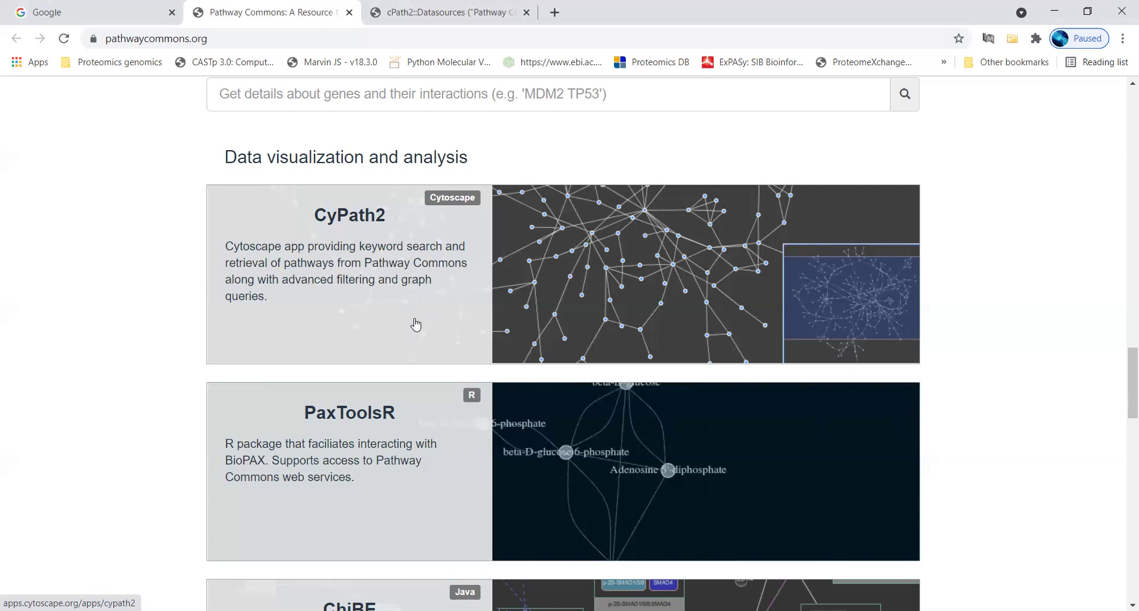
{"action": "scroll", "coordinate": [1123, 362], "scroll_direction": "down", "scroll_amount": 3}
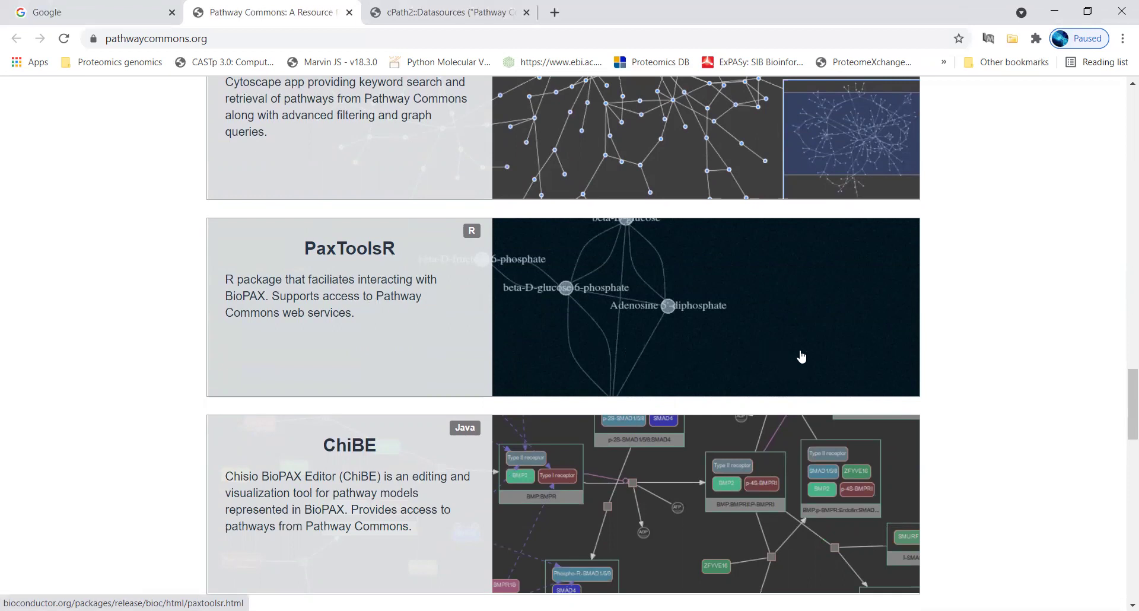
{"action": "left_click_drag", "start_coordinate": [1121, 425], "coordinate": [1121, 457]}
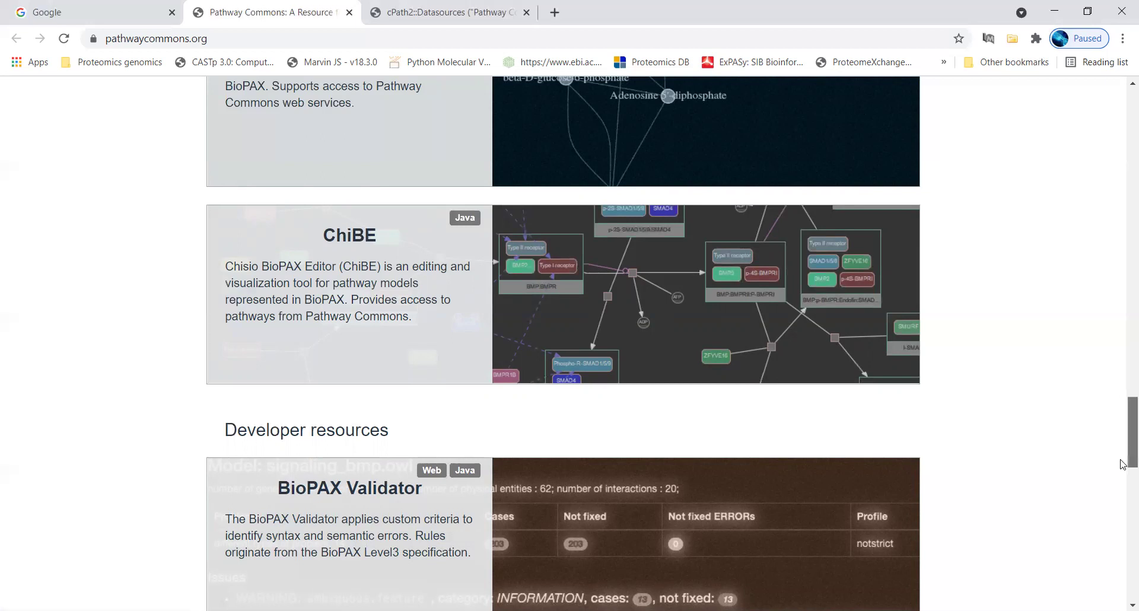
{"action": "left_click_drag", "start_coordinate": [1122, 465], "coordinate": [1122, 485]}
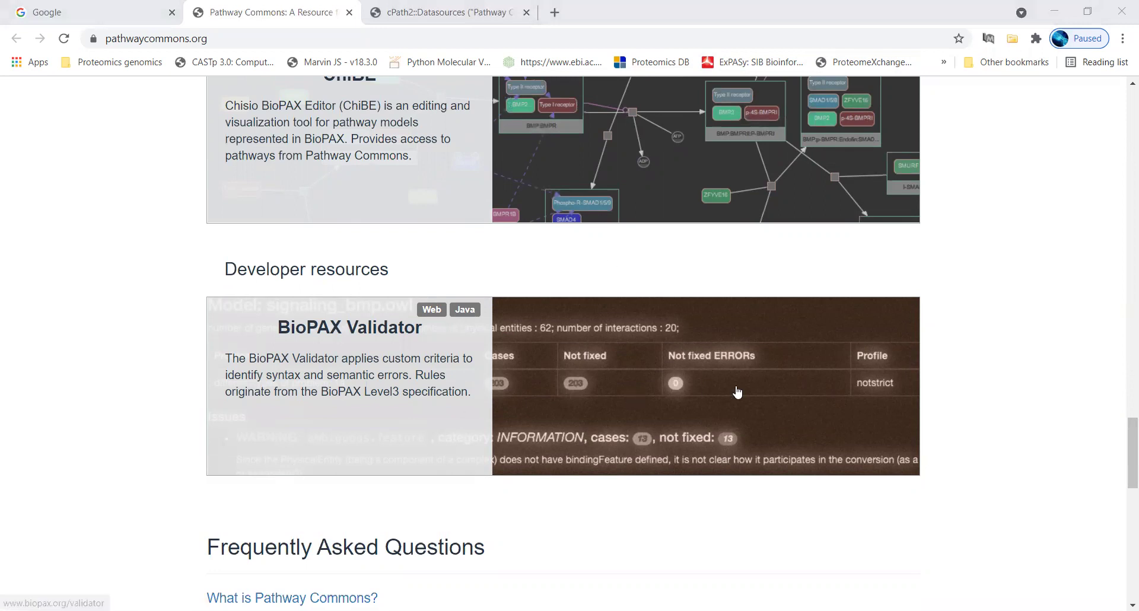
Search the Pathway Commons database for the gene TP53 from the main search field.
{"action": "left_click_drag", "start_coordinate": [1123, 444], "coordinate": [1122, 105]}
{"action": "left_click", "coordinate": [601, 323]}
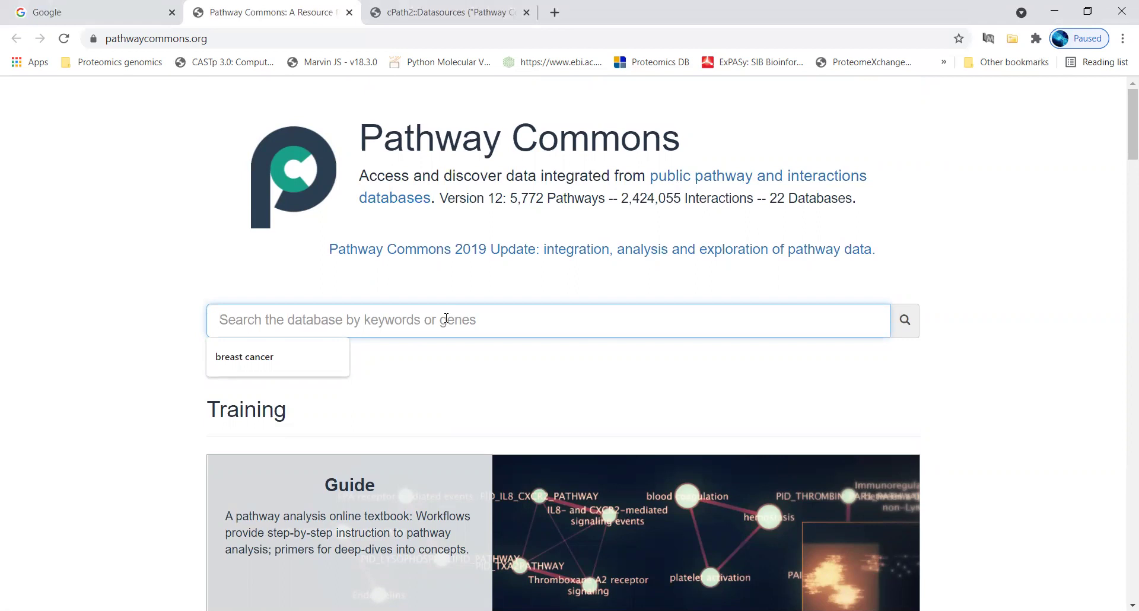
{"action": "type", "text": "T"}
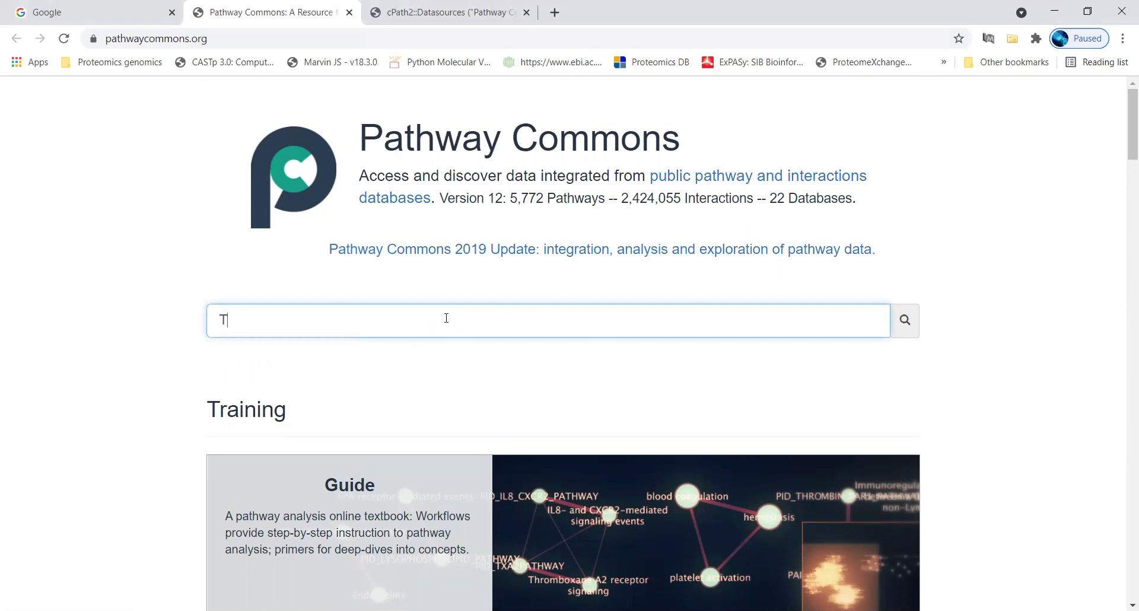
{"action": "type", "text": "P53"}
{"action": "left_click", "coordinate": [905, 320]}
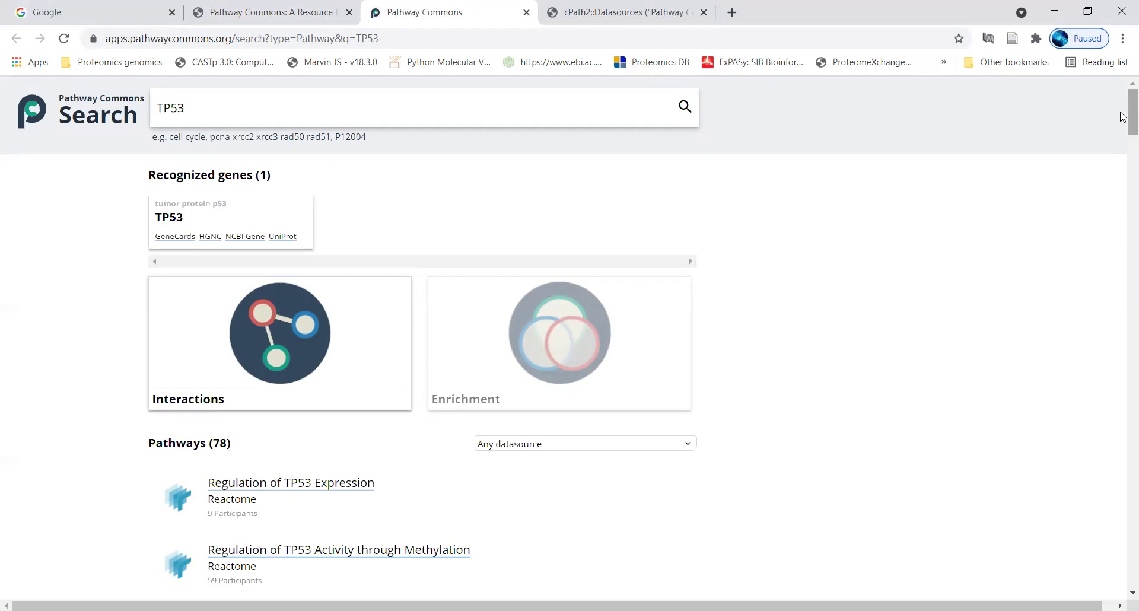
Look through the list of pathways found for TP53 and return to the start of the results.
{"action": "mouse_move", "coordinate": [1122, 117]}
{"action": "left_mouse_down"}
{"action": "mouse_move", "coordinate": [1123, 158]}
{"action": "mouse_move", "coordinate": [1123, 136]}
{"action": "left_mouse_up"}
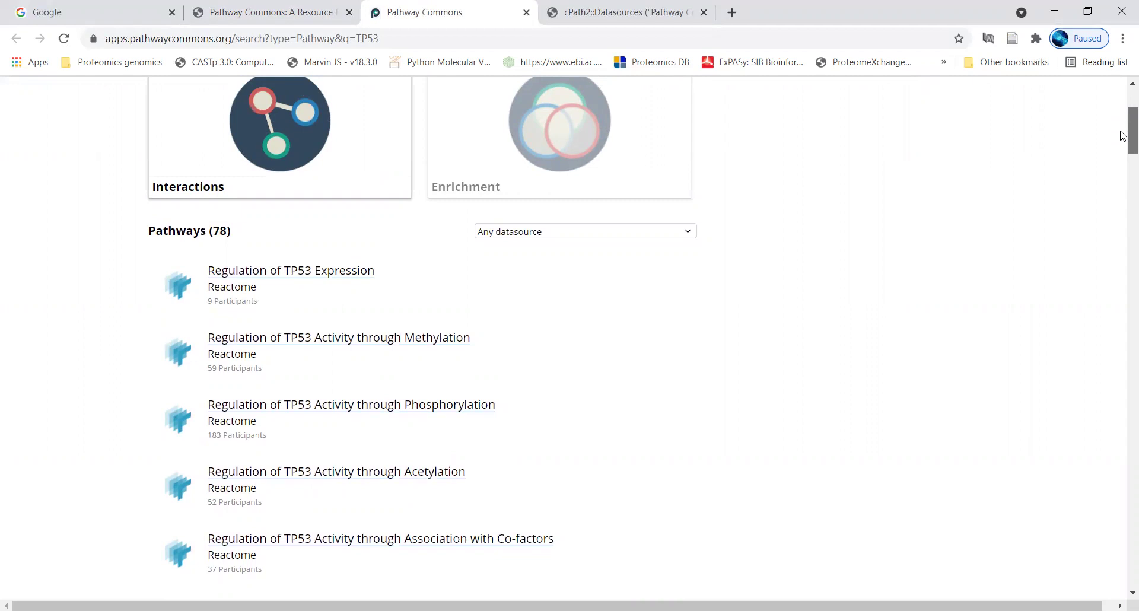
{"action": "left_click_drag", "start_coordinate": [1122, 135], "coordinate": [1123, 274]}
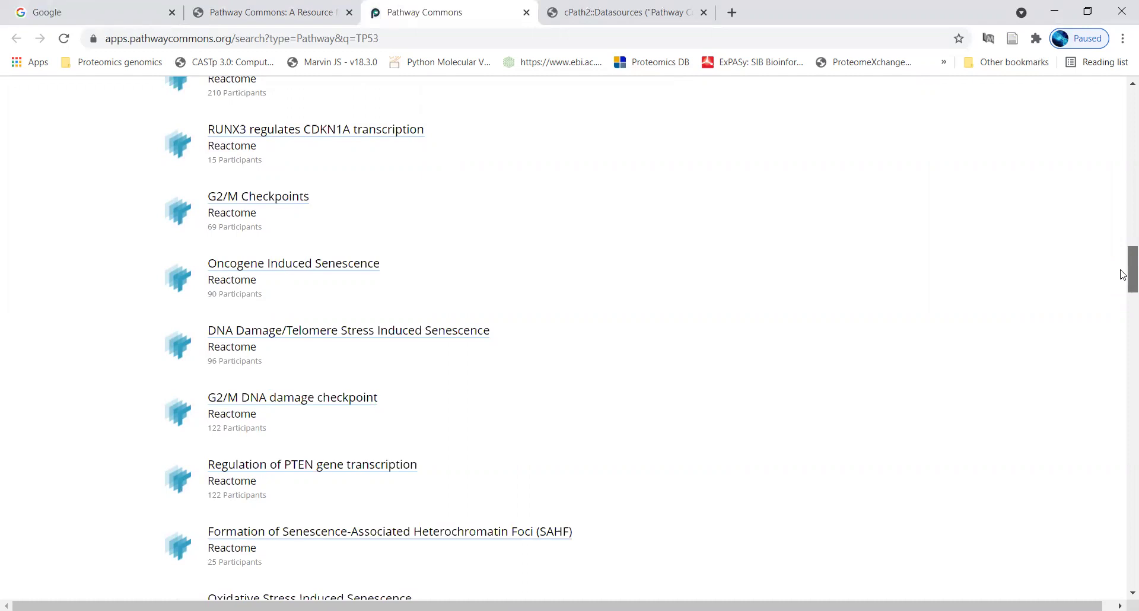
{"action": "left_click_drag", "start_coordinate": [1123, 274], "coordinate": [1123, 151]}
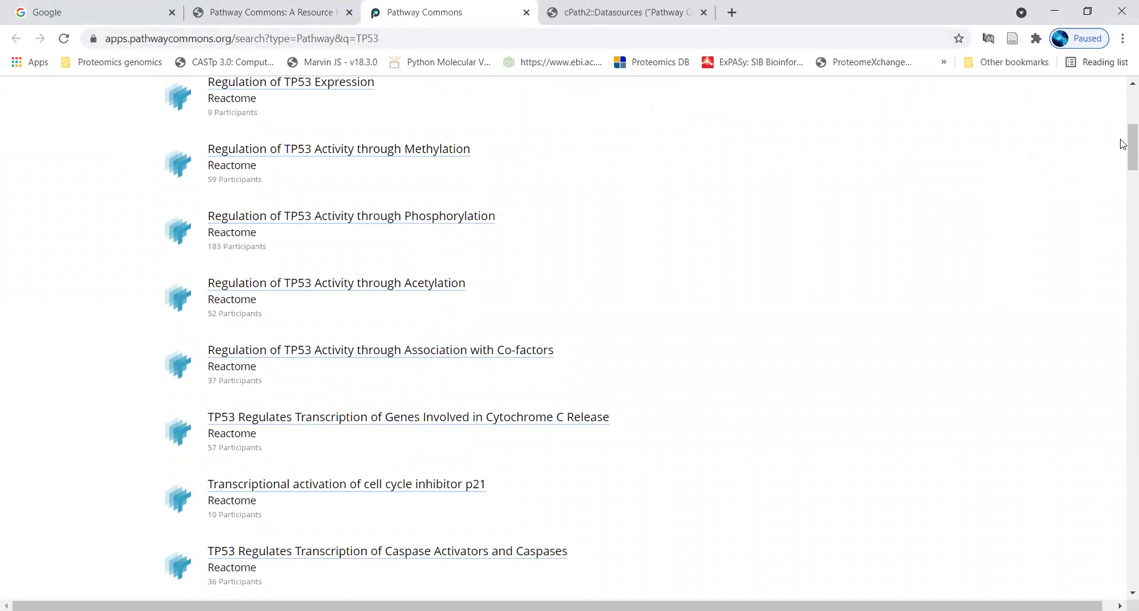
{"action": "left_click_drag", "start_coordinate": [1123, 145], "coordinate": [1122, 95]}
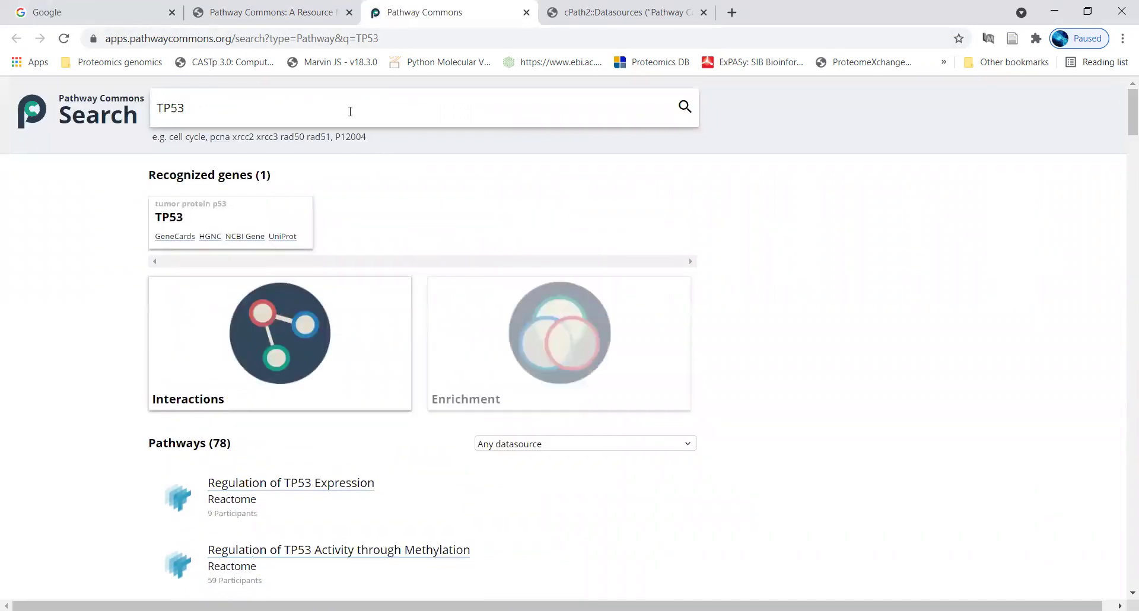
Run the example "cell cycle" search and show the datasource filter choices for its pathways.
{"action": "left_click", "coordinate": [195, 137]}
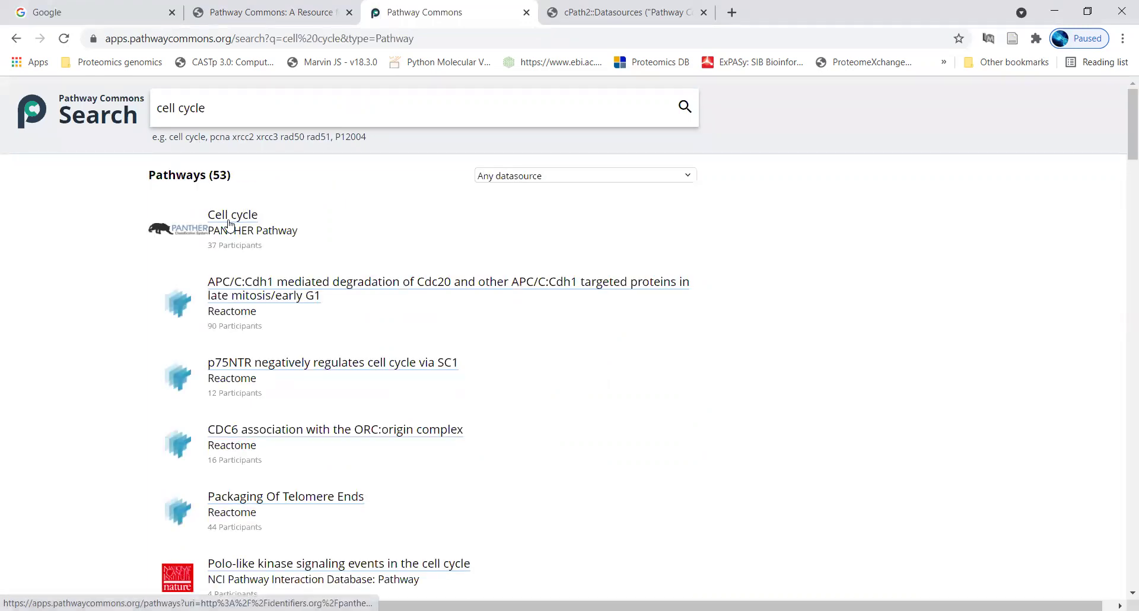
{"action": "left_click", "coordinate": [521, 178]}
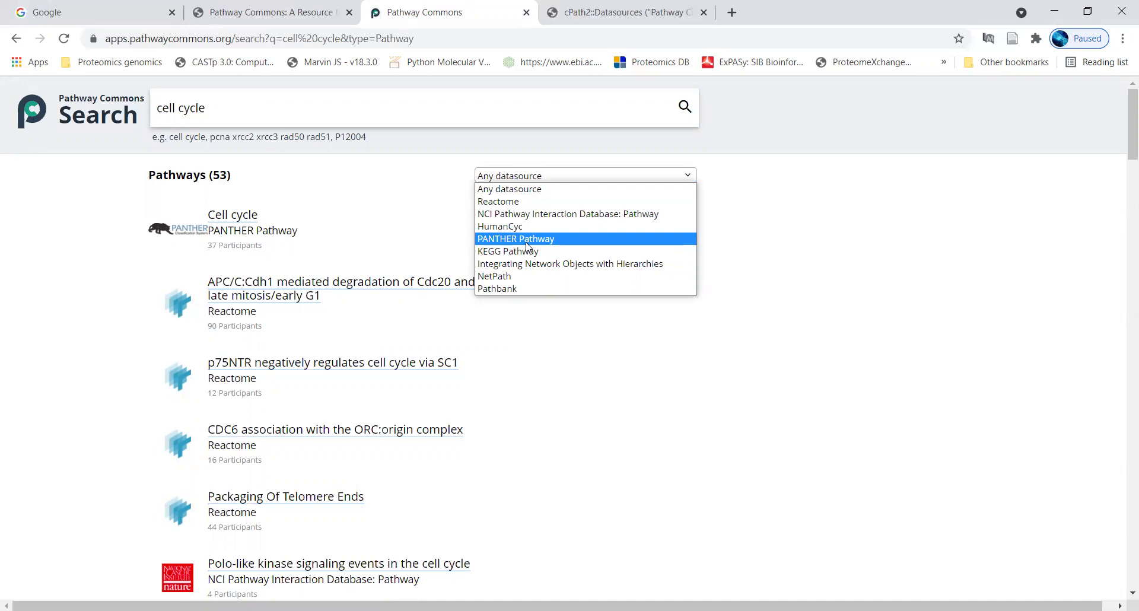
Search for TP53 again and open the visualization of its gene interactions.
{"action": "left_click", "coordinate": [681, 109]}
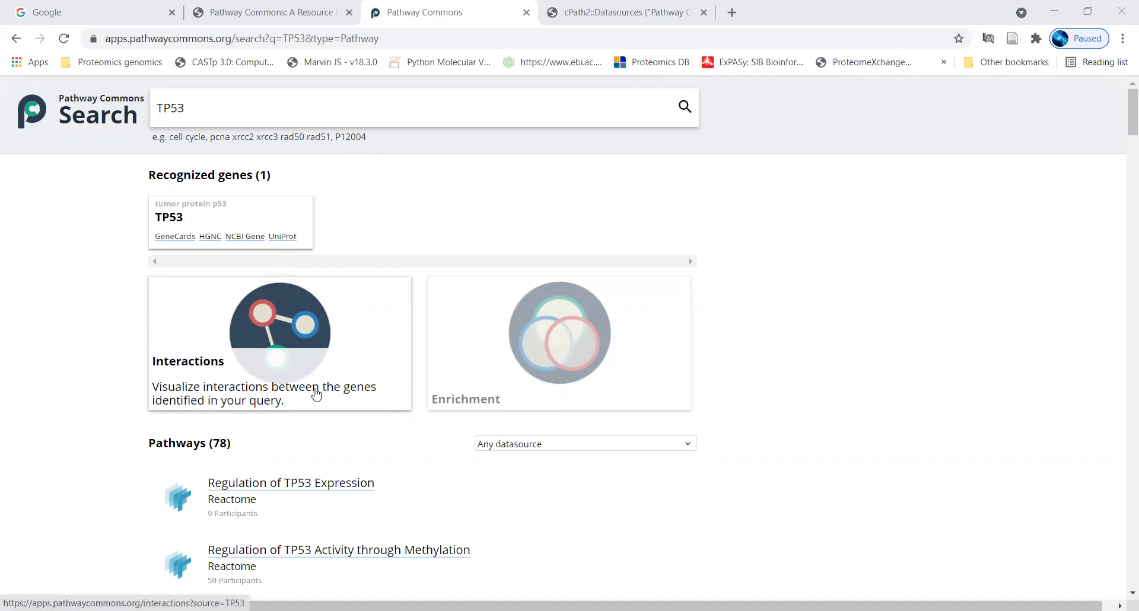
{"action": "left_click", "coordinate": [286, 374]}
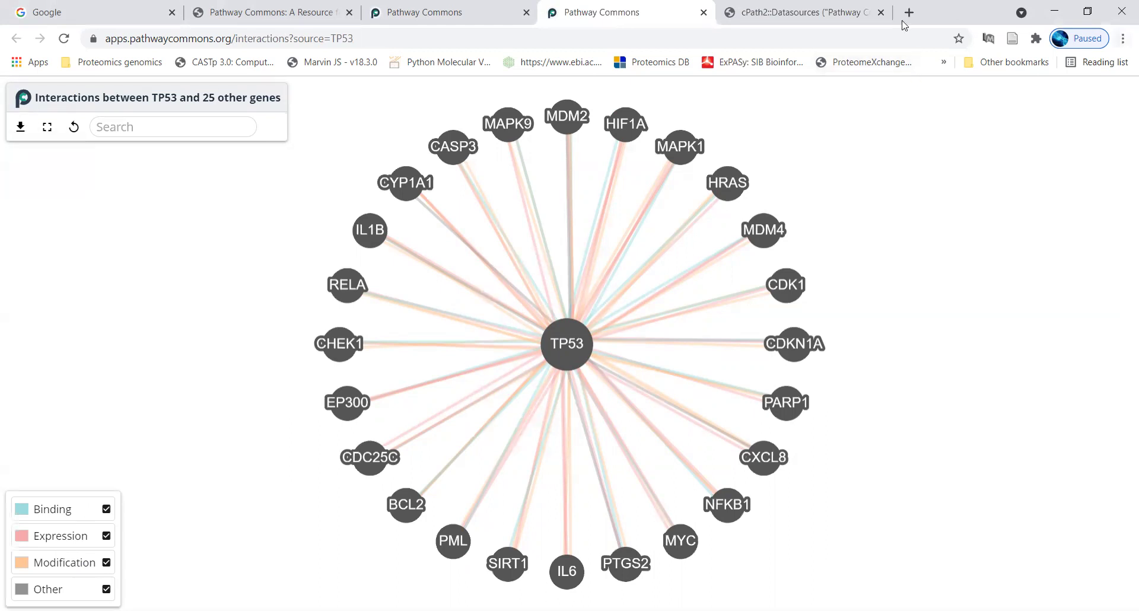
Return to the search page, extend the query to "TP53, PIK3CA, BRCA1, PTEN, TTN" and run the search.
{"action": "key", "text": "ctrl+Page_Up"}
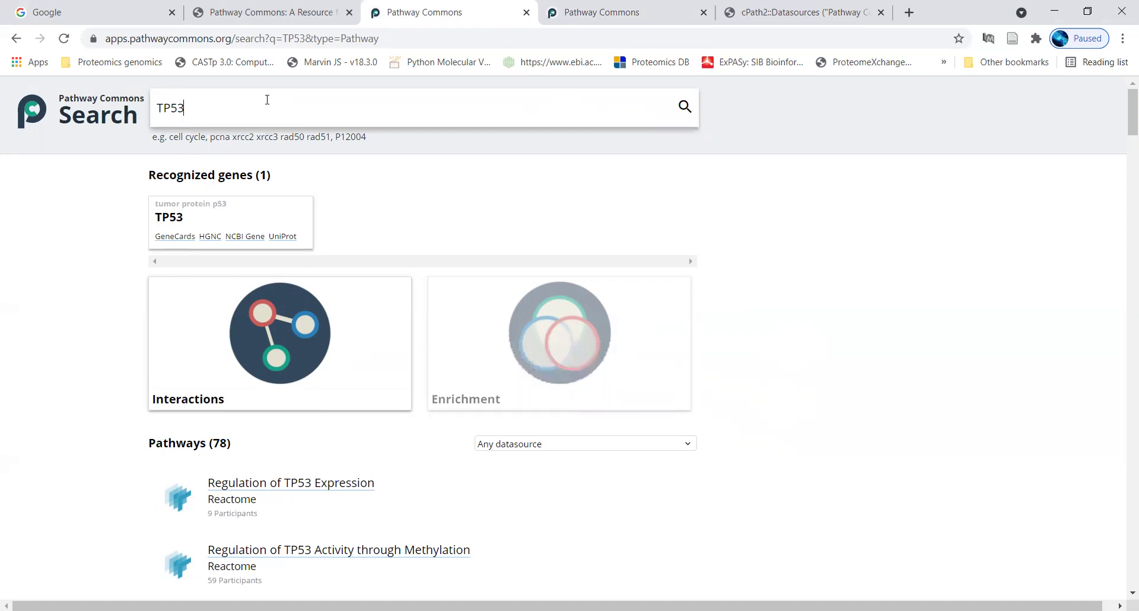
{"action": "type", "text": ", PIK#"}
{"action": "key", "text": "BackSpace"}
{"action": "type", "text": "3CA, BC"}
{"action": "key", "text": "BackSpace"}
{"action": "type", "text": "RCA1, PTEN,"}
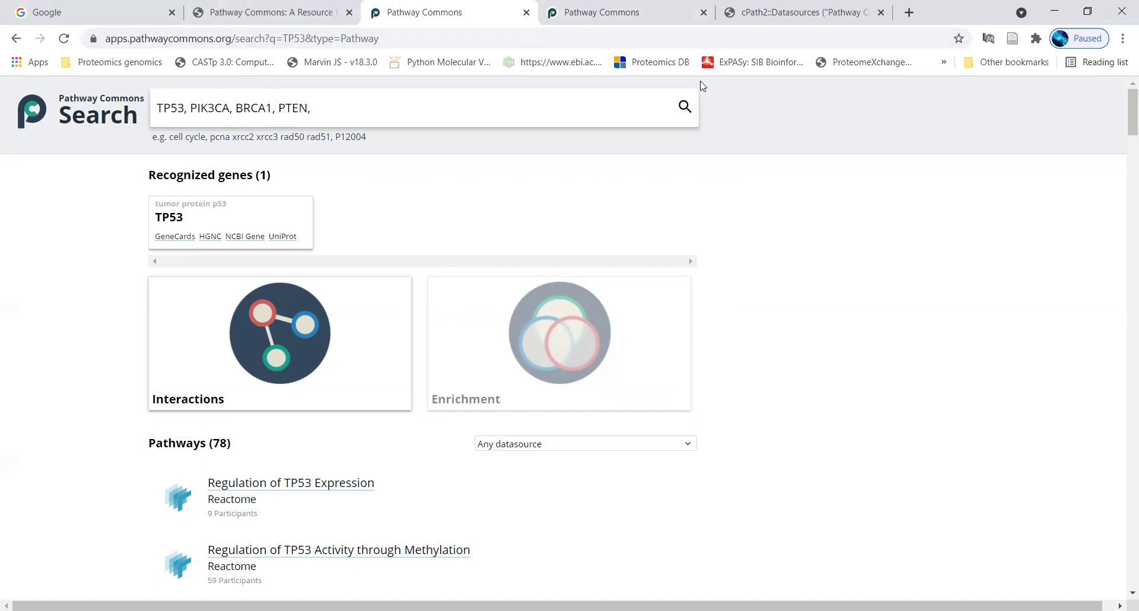
{"action": "type", "text": "TTN"}
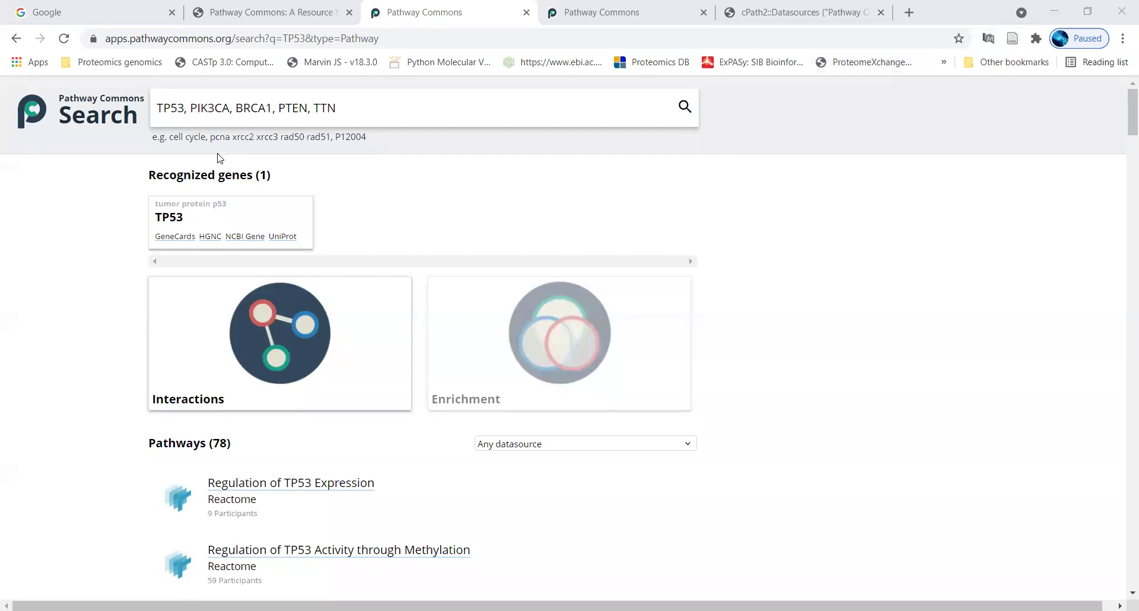
{"action": "left_click", "coordinate": [189, 117]}
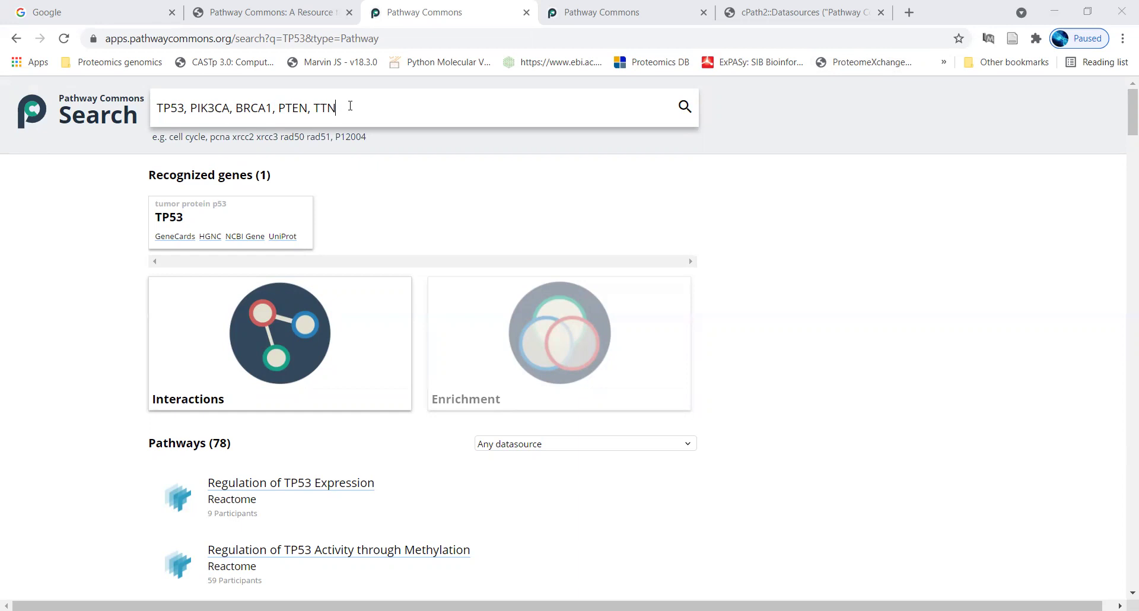
{"action": "key", "text": "Return"}
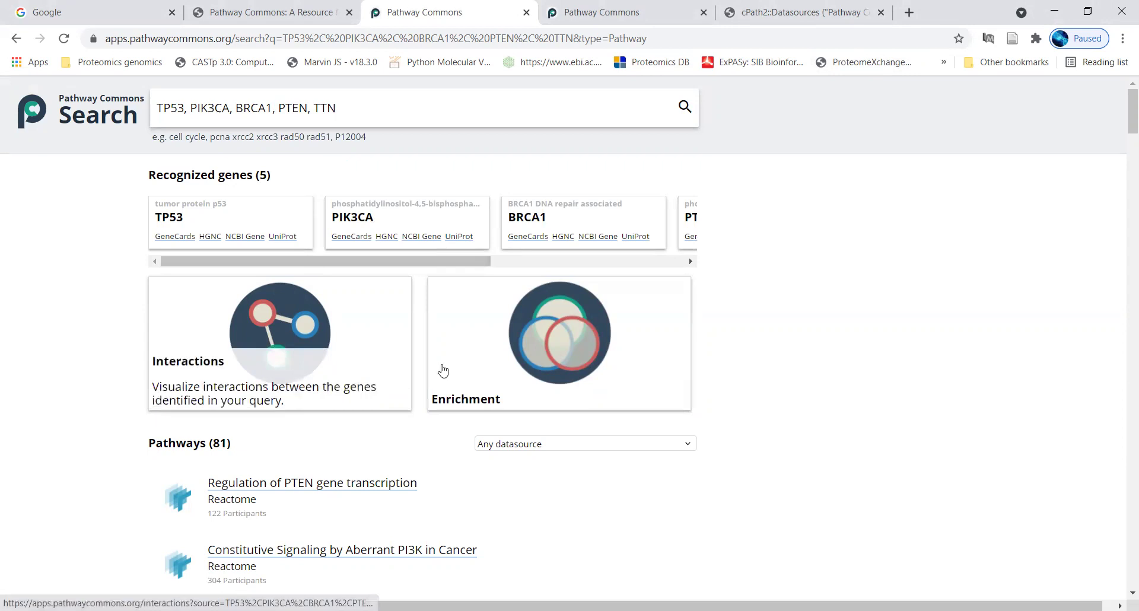
Open the interactions network of the five genes, compare it with the TP53-only network, and open their pathway enrichment view.
{"action": "left_click", "coordinate": [309, 382]}
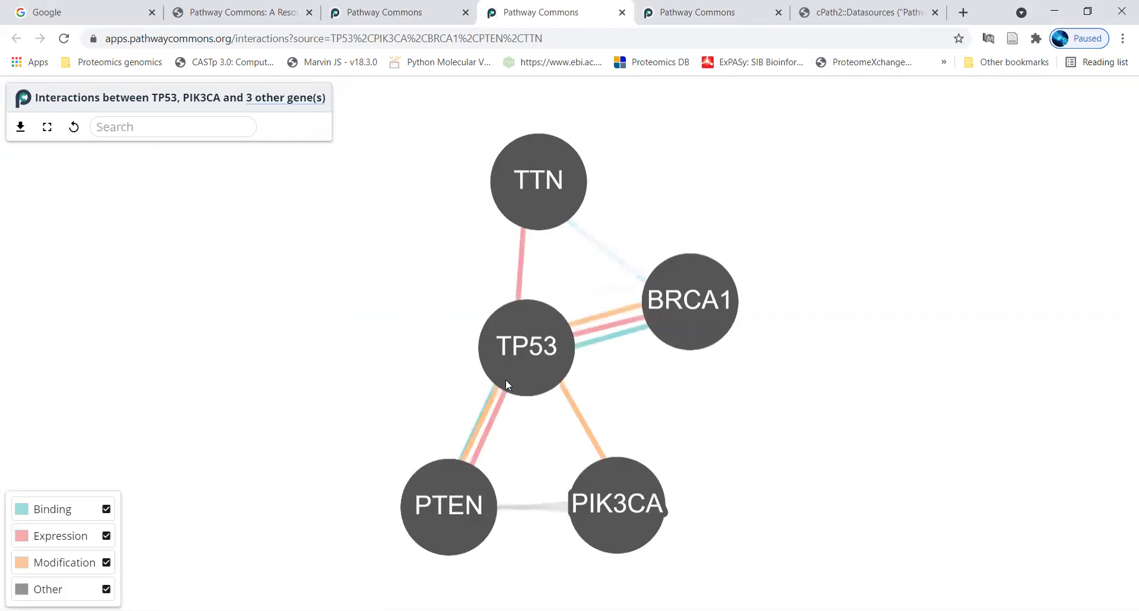
{"action": "left_click", "coordinate": [717, 12]}
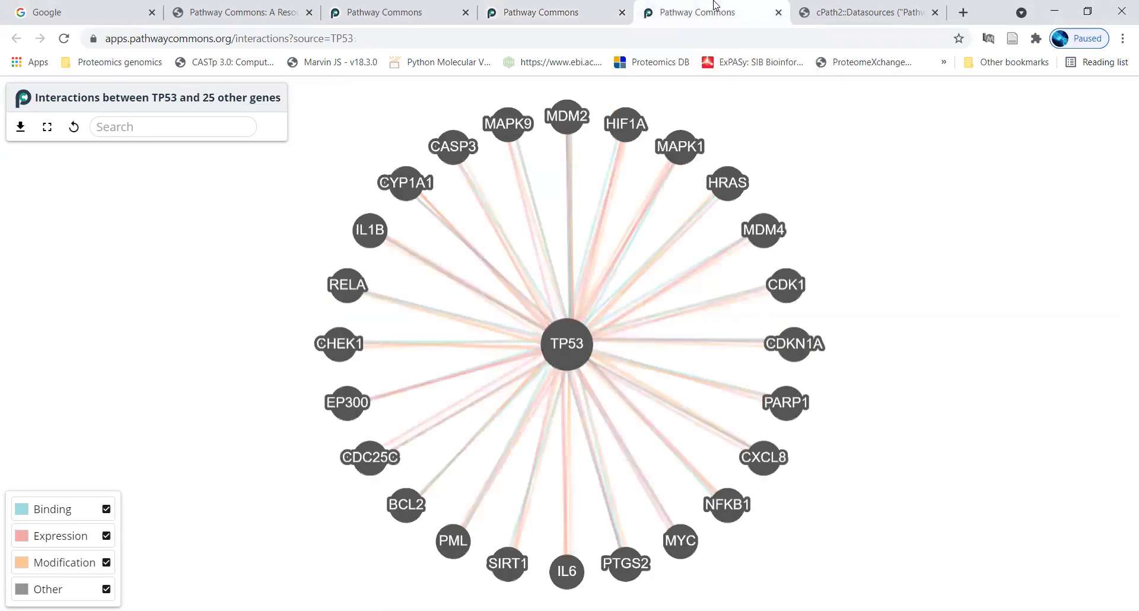
{"action": "left_click", "coordinate": [336, 5]}
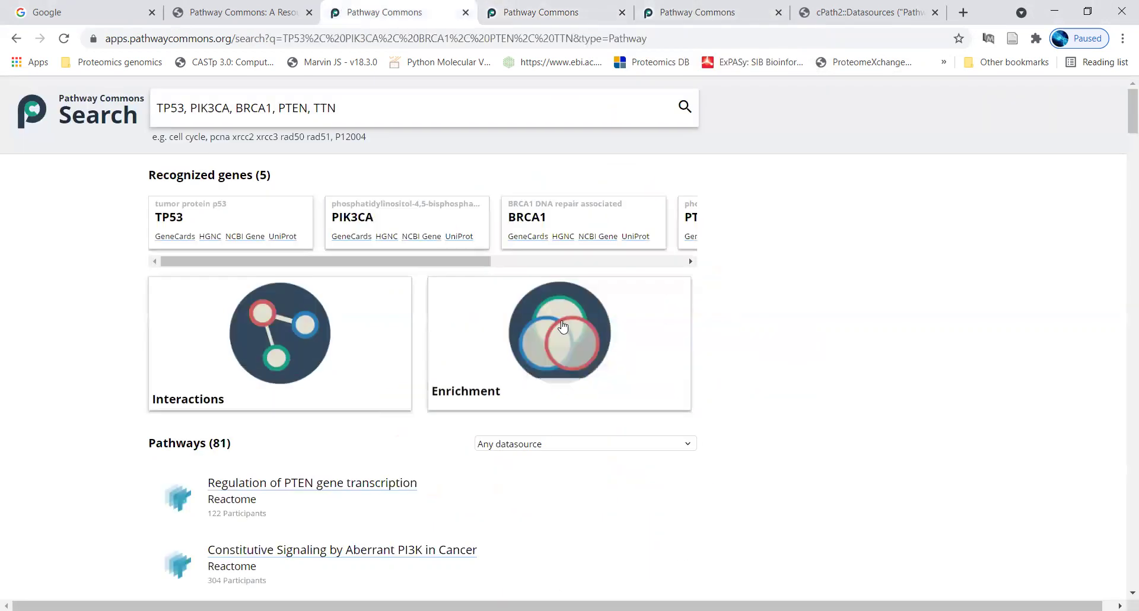
{"action": "left_click", "coordinate": [507, 392]}
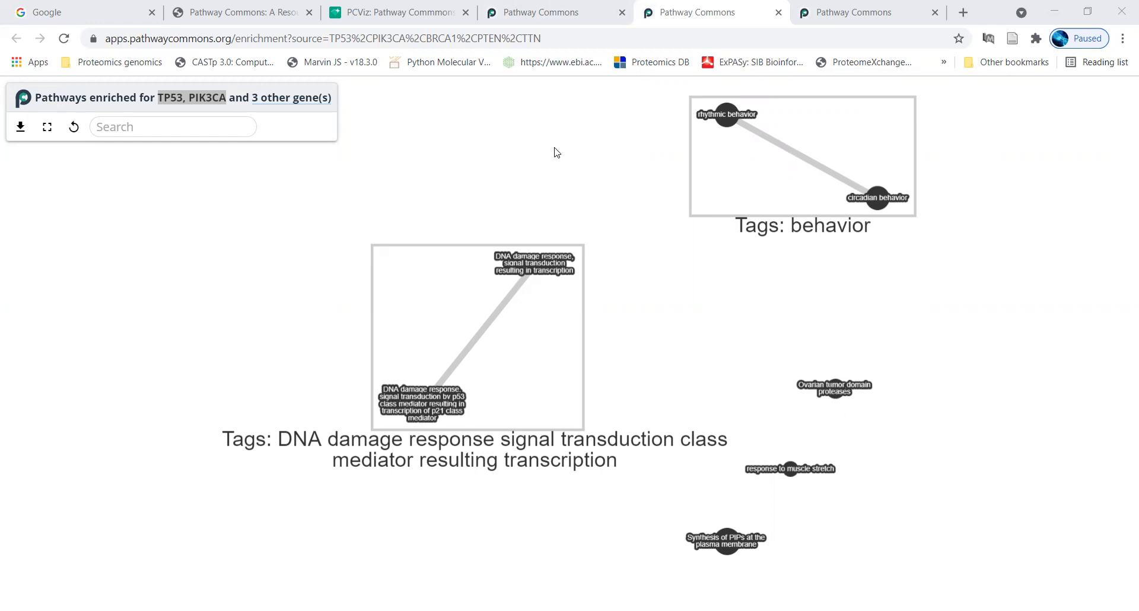
Check the PCViz query "TP53 PIK3CA BRCA1 PTEN TTN" on the Pathway Commons page and examine its network in PCViz.
{"action": "left_click", "coordinate": [239, 6]}
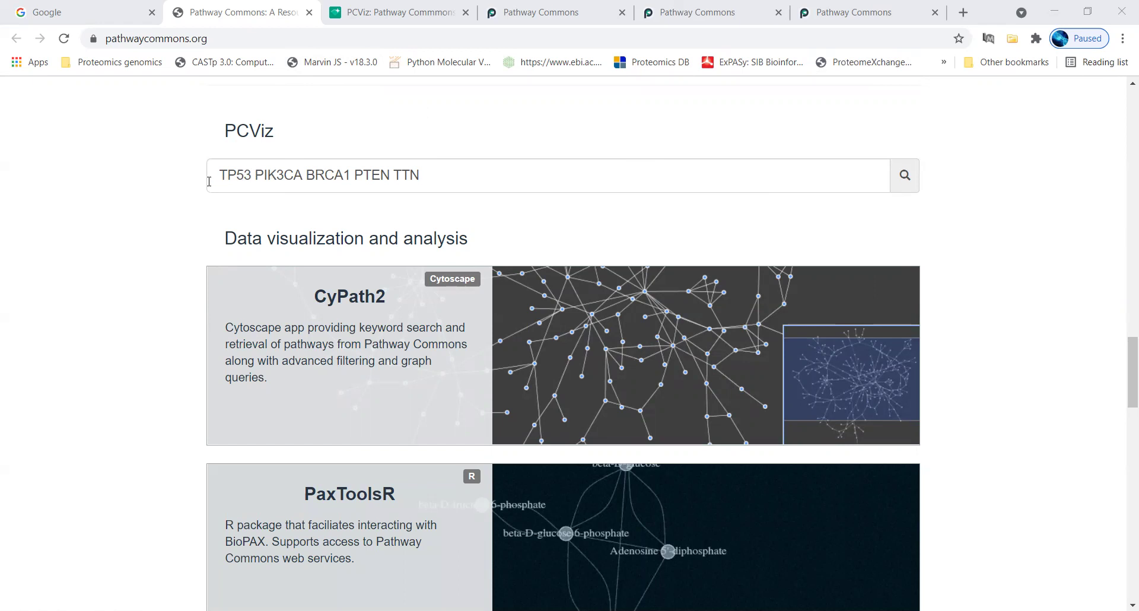
{"action": "left_click", "coordinate": [437, 175]}
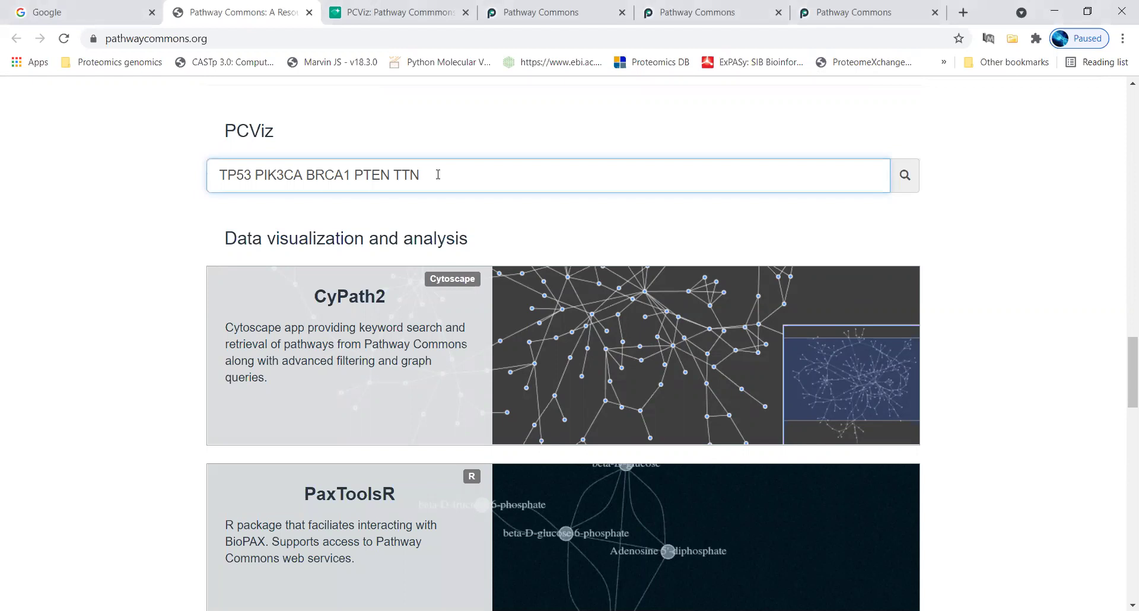
{"action": "left_click", "coordinate": [428, 6]}
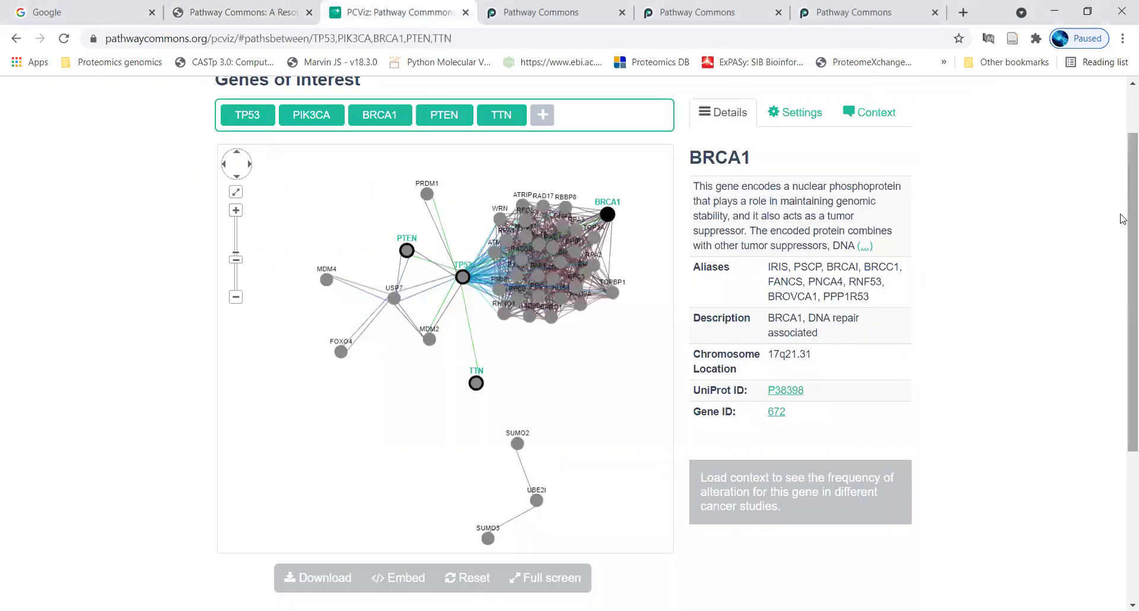
{"action": "left_click_drag", "start_coordinate": [1123, 215], "coordinate": [1121, 155]}
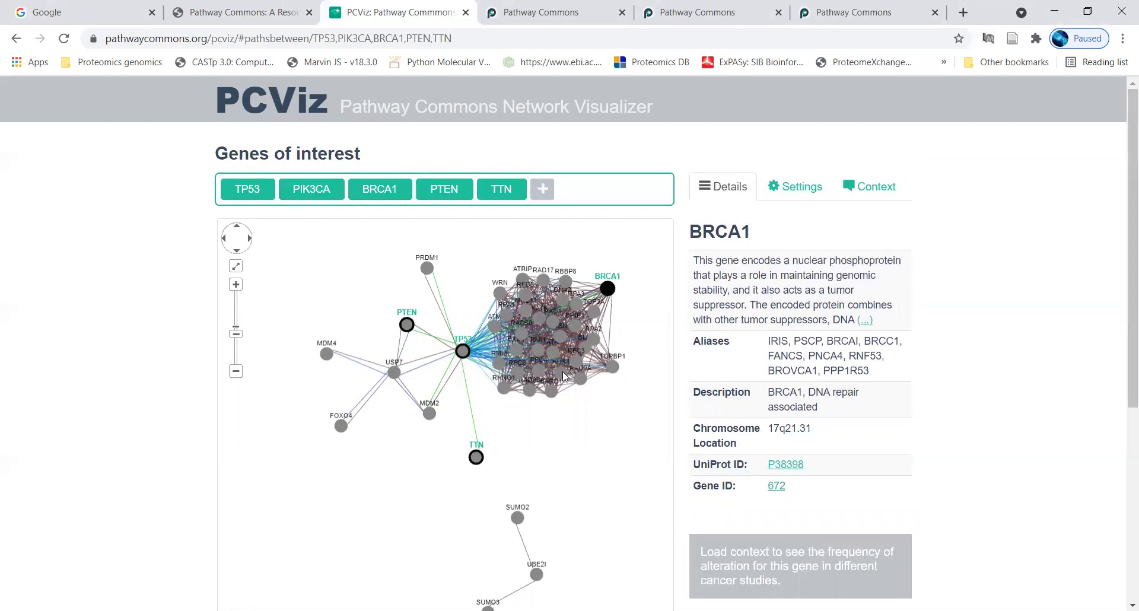
{"action": "scroll", "coordinate": [1124, 307], "scroll_direction": "down", "scroll_amount": 3}
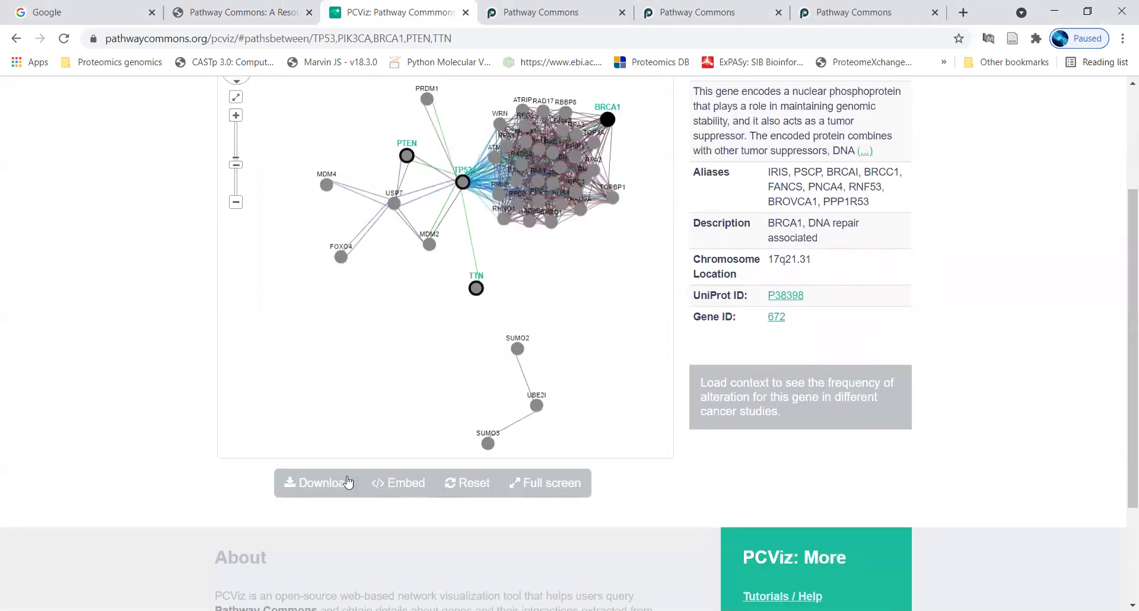
View the PCViz network in full screen, pull the TP53 and BRCA1 nodes away from the dense cluster, and close the full-screen view.
{"action": "left_click", "coordinate": [523, 492]}
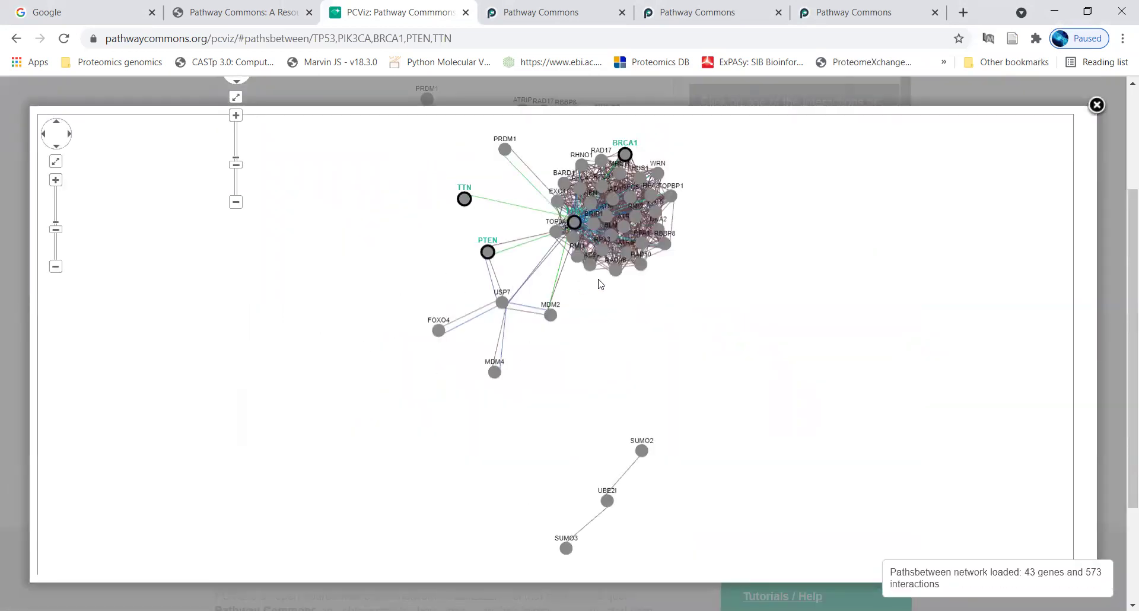
{"action": "left_click_drag", "start_coordinate": [575, 222], "coordinate": [518, 221]}
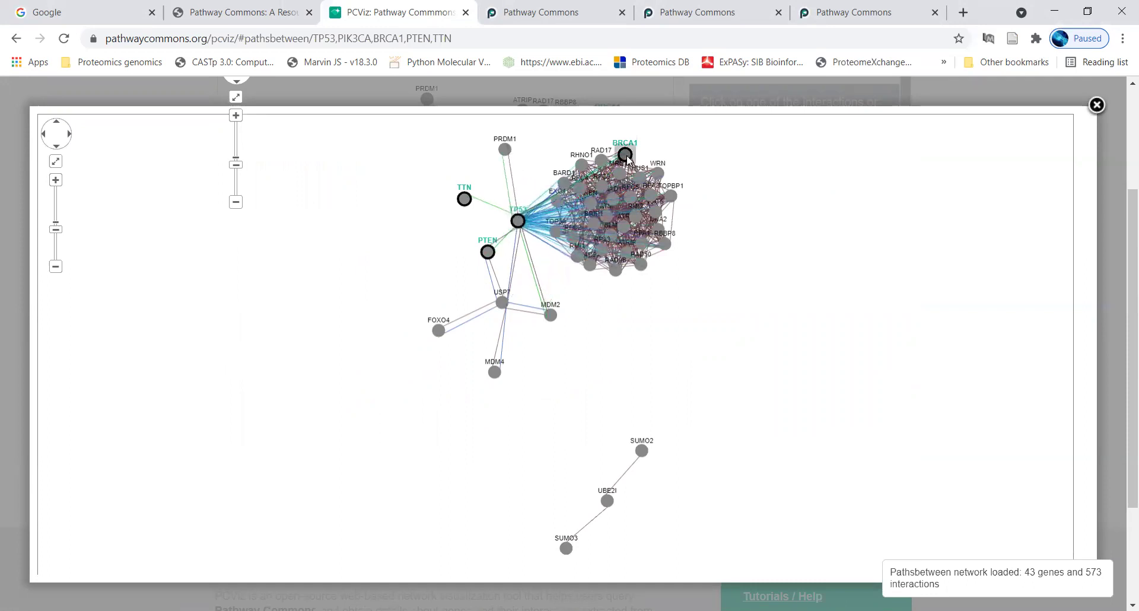
{"action": "left_click_drag", "start_coordinate": [627, 155], "coordinate": [644, 145]}
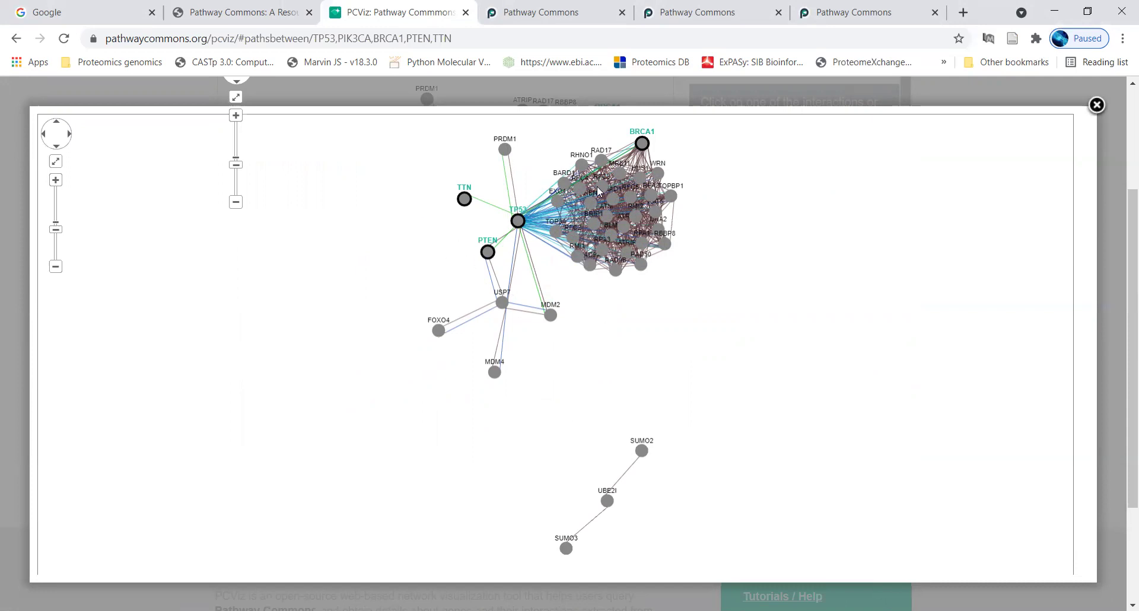
{"action": "left_click", "coordinate": [1096, 105]}
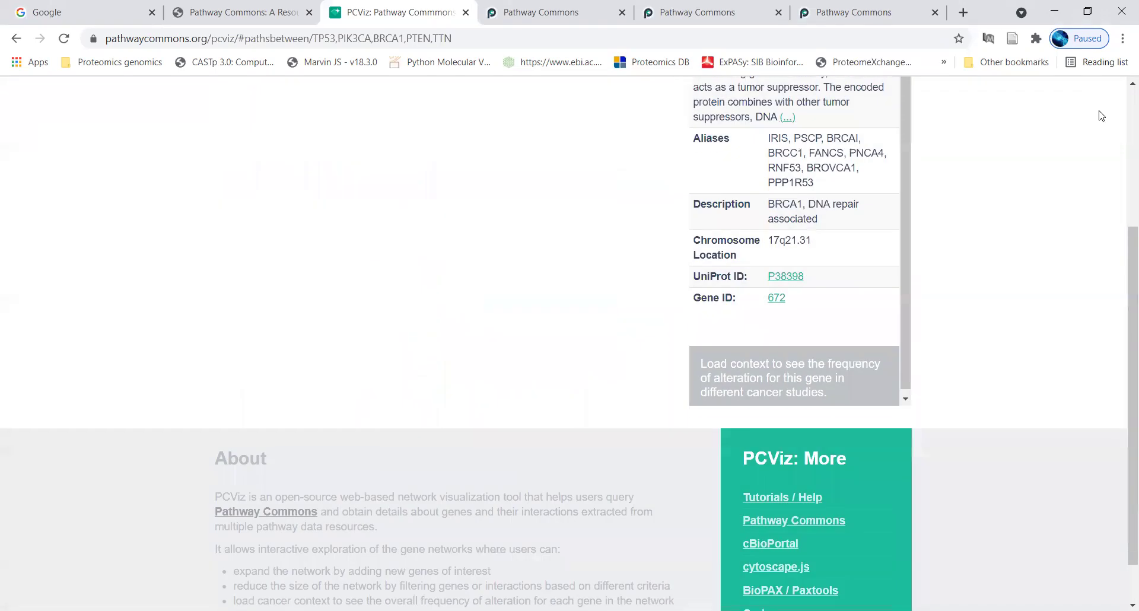
{"action": "scroll", "coordinate": [1122, 193], "scroll_direction": "up", "scroll_amount": 3}
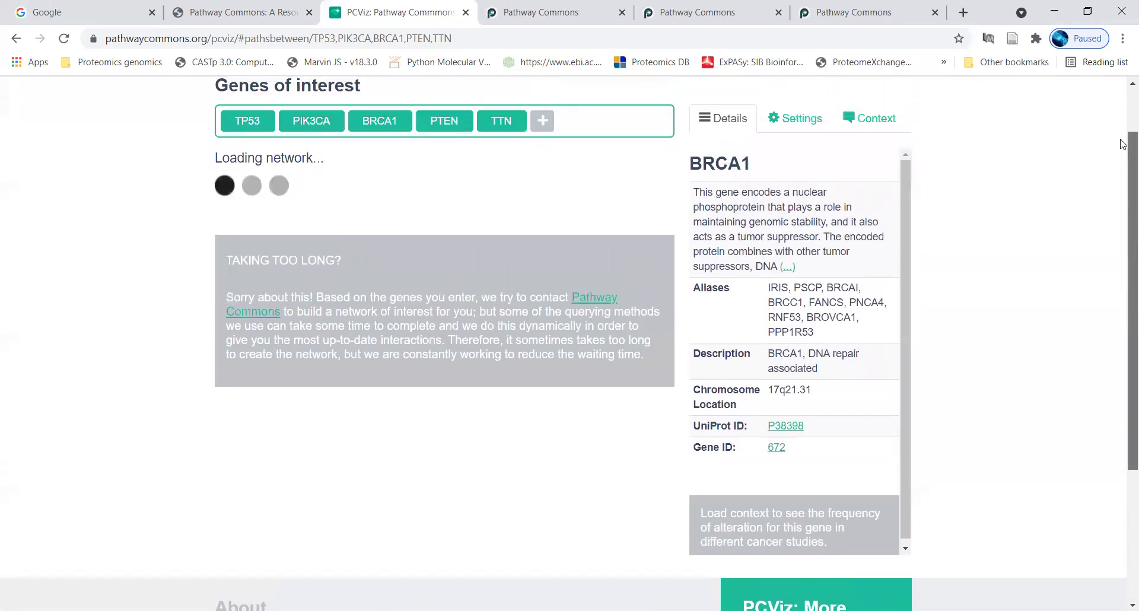
{"action": "scroll", "coordinate": [1123, 172], "scroll_direction": "down", "scroll_amount": 2}
{"action": "scroll", "coordinate": [1122, 172], "scroll_direction": "down", "scroll_amount": 2}
{"action": "scroll", "coordinate": [1122, 160], "scroll_direction": "up", "scroll_amount": 2}
{"action": "scroll", "coordinate": [1122, 155], "scroll_direction": "up", "scroll_amount": 1}
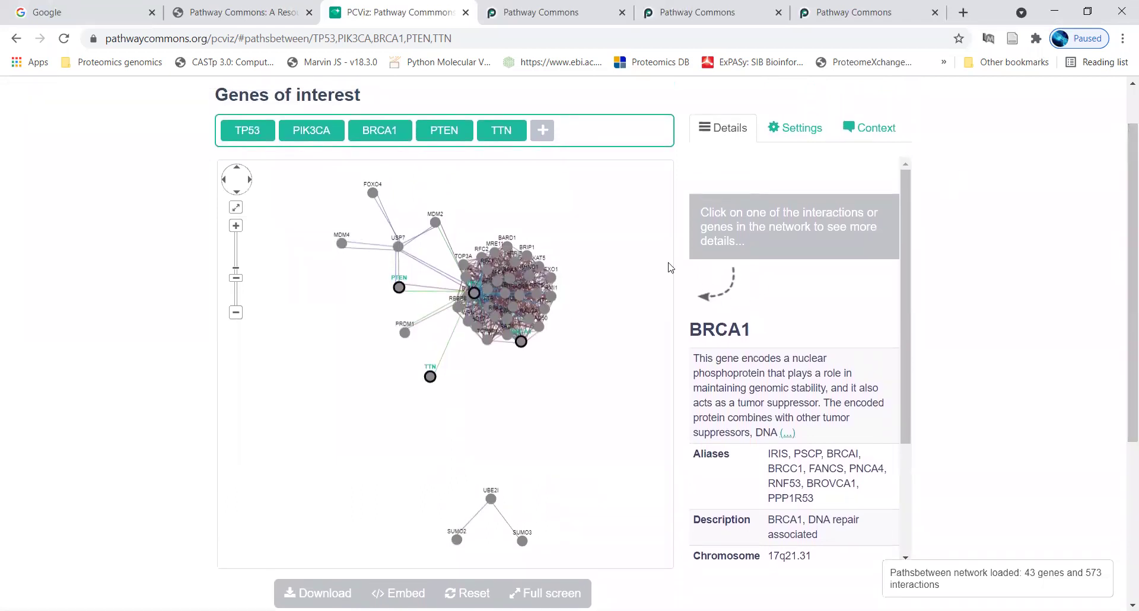
Select the BRCA1 node in the network and read its details, including the note on loading context for alteration frequency.
{"action": "left_click", "coordinate": [521, 342]}
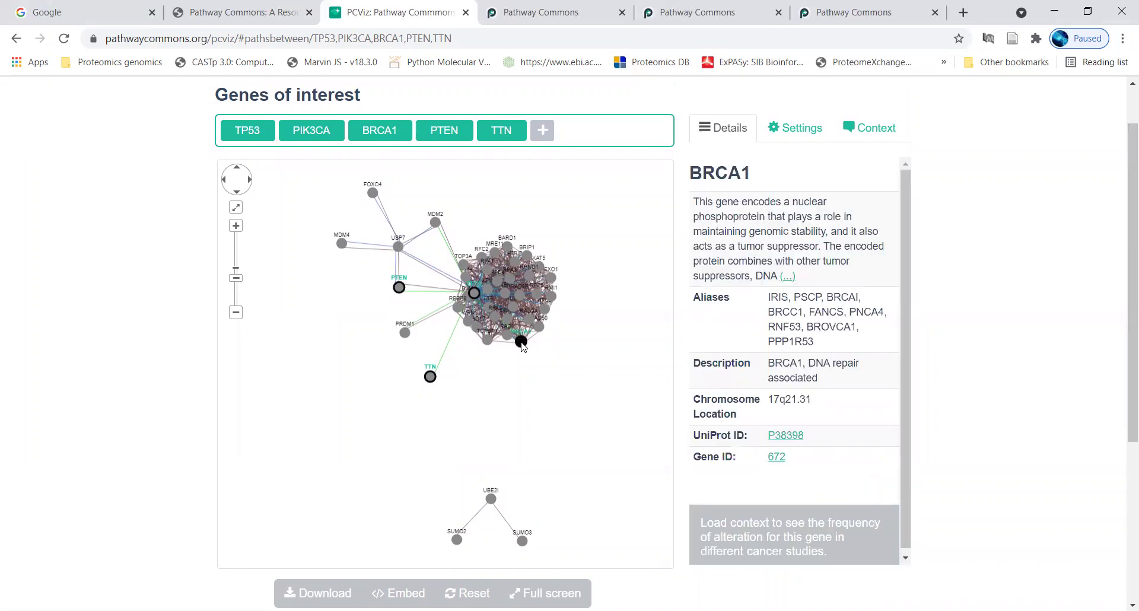
{"action": "left_click", "coordinate": [533, 398]}
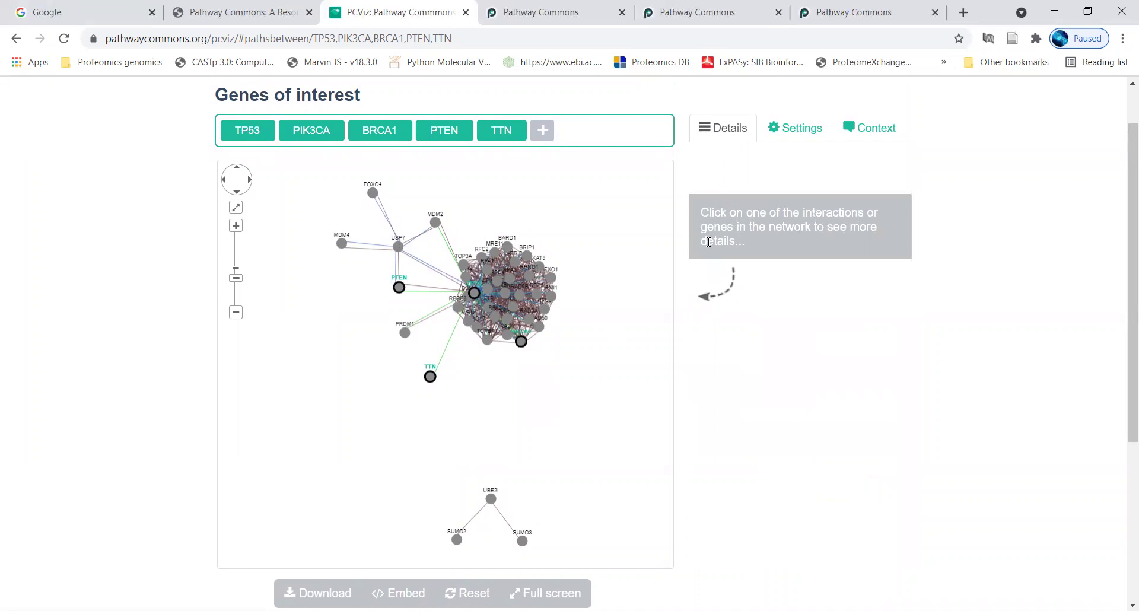
{"action": "left_click", "coordinate": [520, 341]}
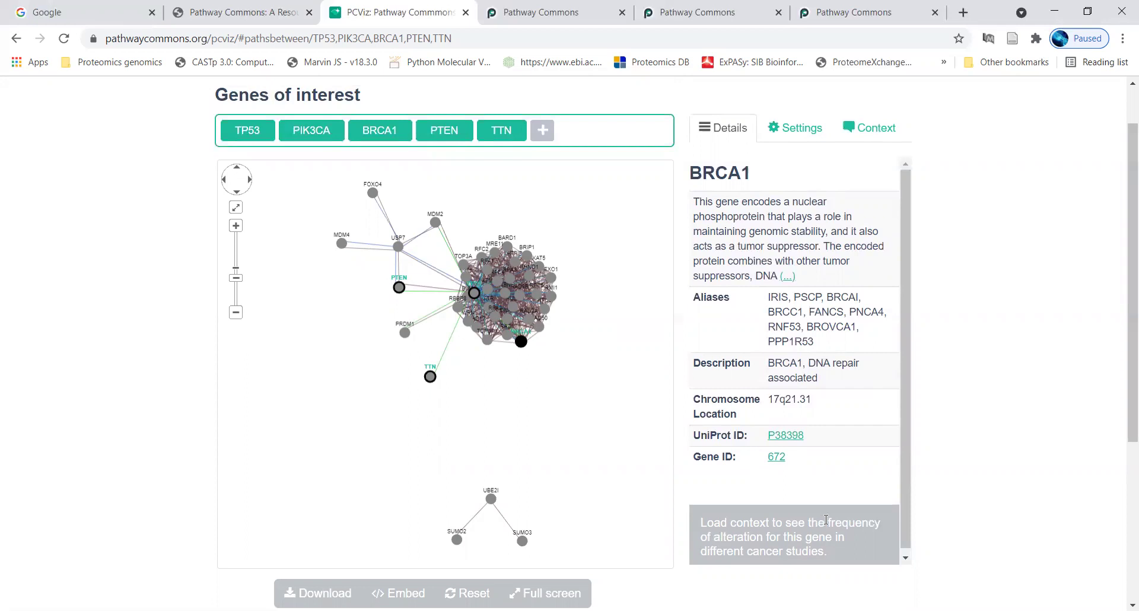
{"action": "left_click_drag", "start_coordinate": [825, 521], "coordinate": [837, 531]}
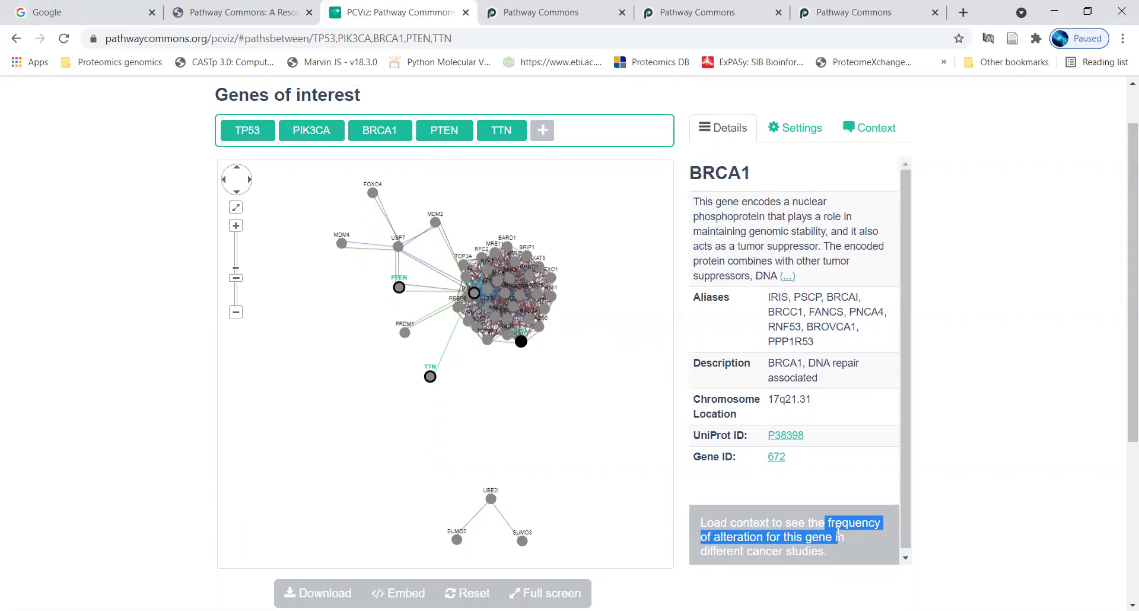
{"action": "left_click_drag", "start_coordinate": [837, 532], "coordinate": [843, 557]}
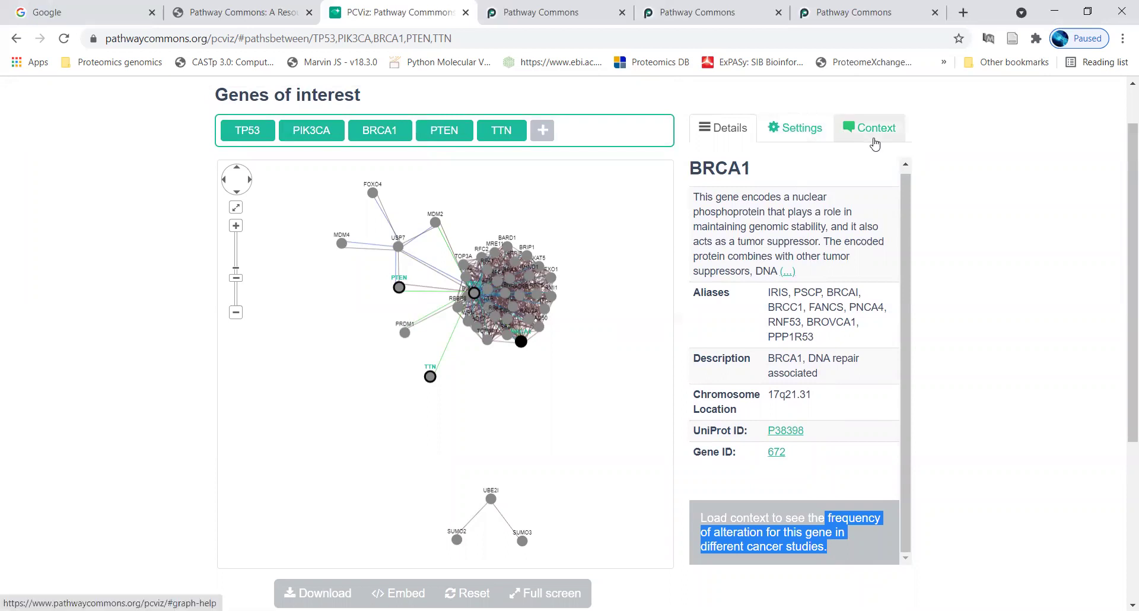
View the interaction type settings, try showing fewer genes in the network, and restore the gene amount to its maximum.
{"action": "left_click", "coordinate": [789, 135]}
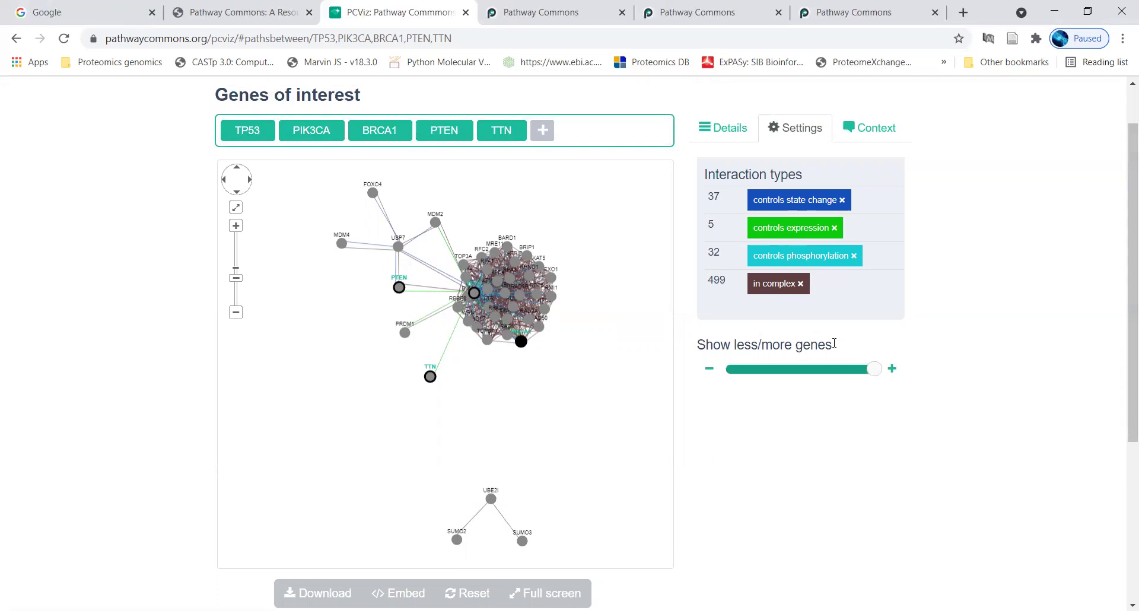
{"action": "left_click_drag", "start_coordinate": [874, 370], "coordinate": [798, 370]}
{"action": "left_click_drag", "start_coordinate": [789, 371], "coordinate": [889, 371]}
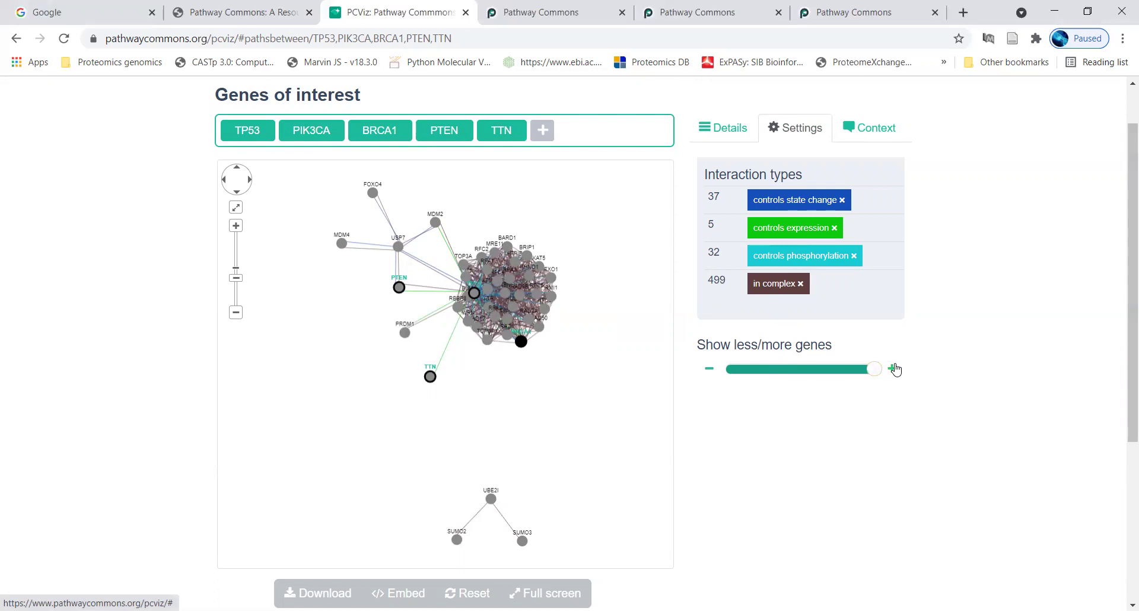
Load the Breast Invasive Carcinoma (TCGA, Cell 2015) study as cancer context with Mutation, Copy Number Alteration and Gene Expression data.
{"action": "left_click", "coordinate": [874, 131]}
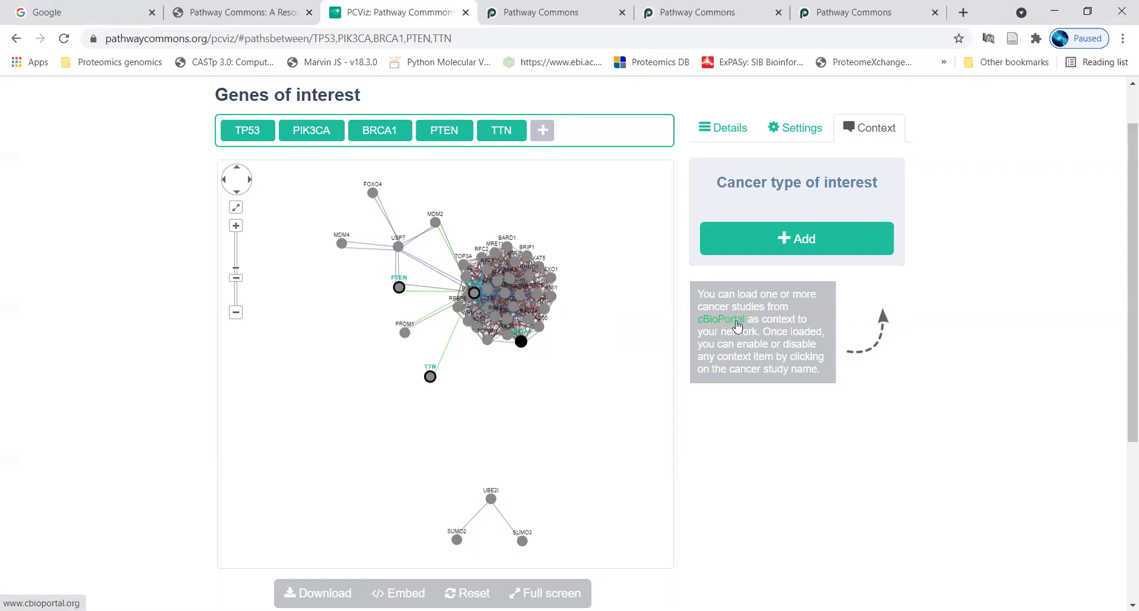
{"action": "left_click", "coordinate": [773, 240]}
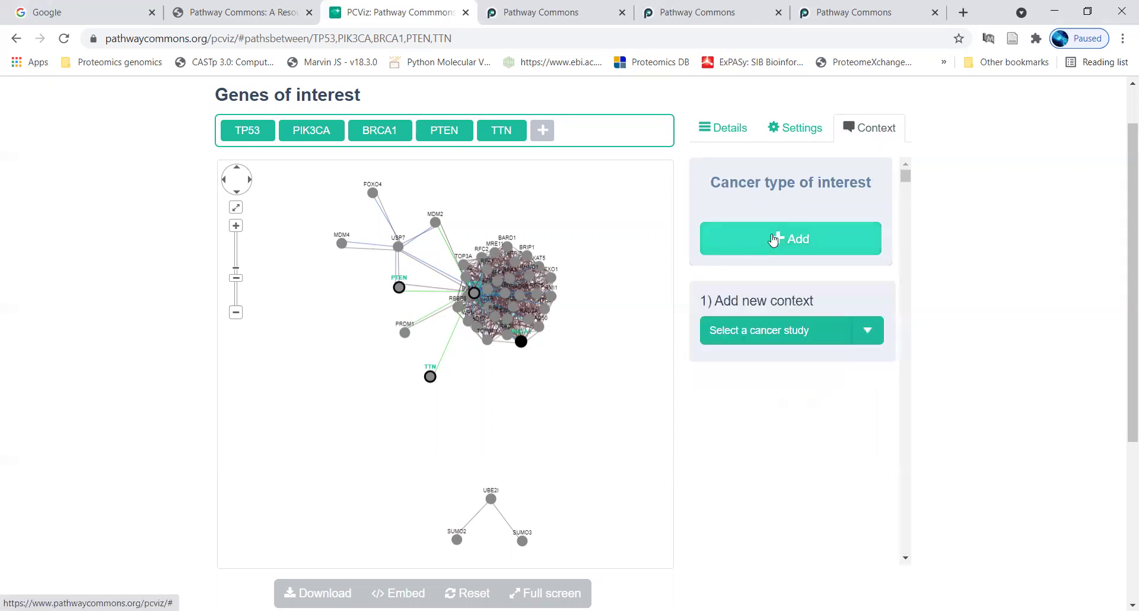
{"action": "left_click", "coordinate": [867, 334]}
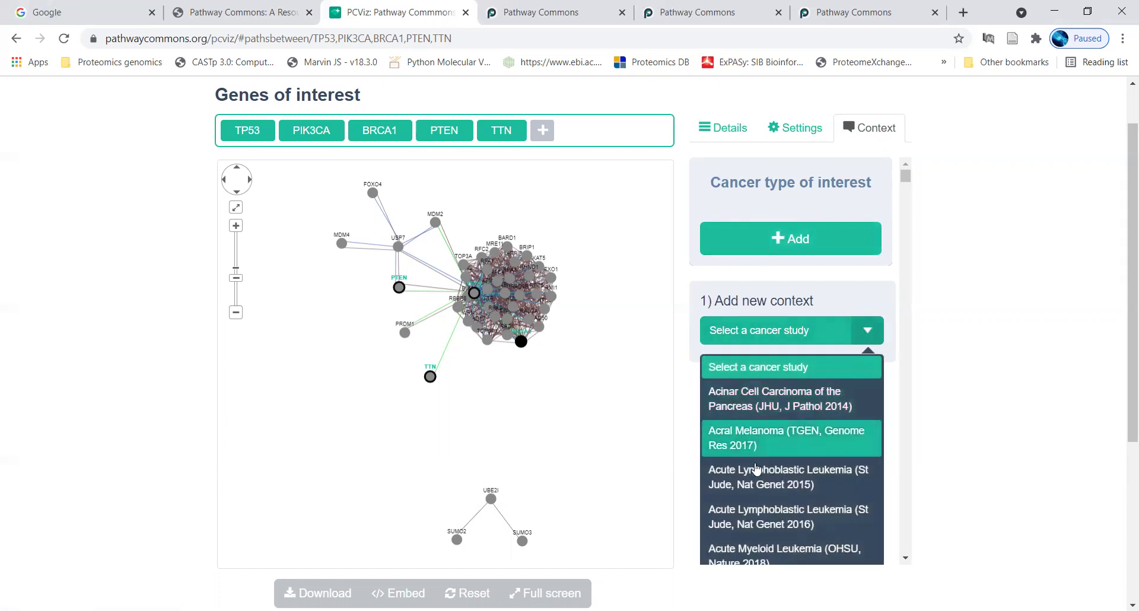
{"action": "left_click_drag", "start_coordinate": [908, 177], "coordinate": [906, 185]}
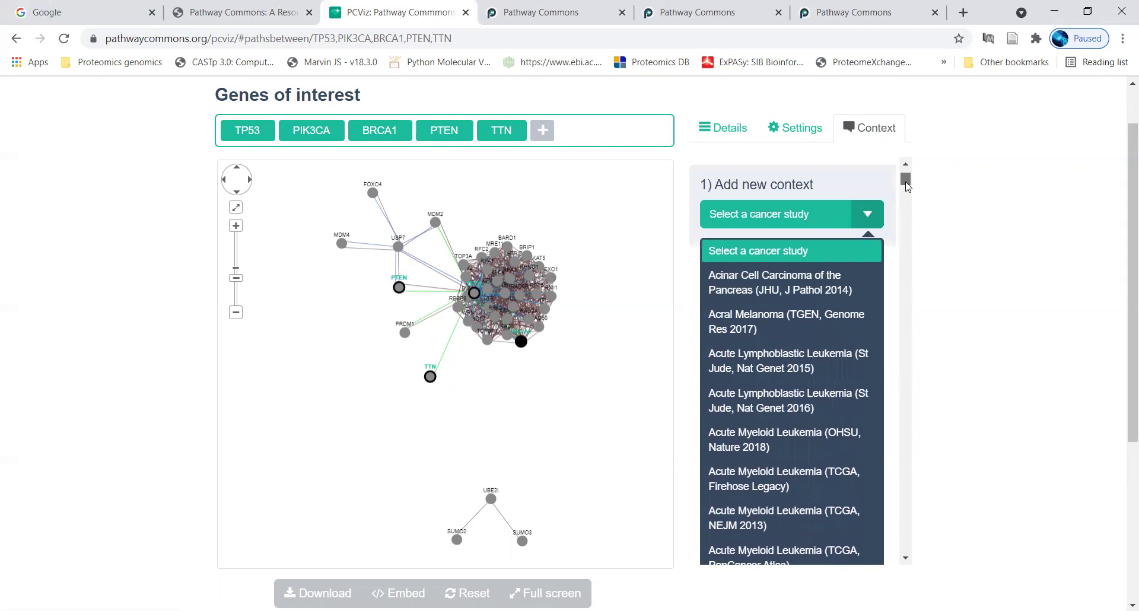
{"action": "scroll", "coordinate": [778, 336], "scroll_direction": "down", "scroll_amount": 10}
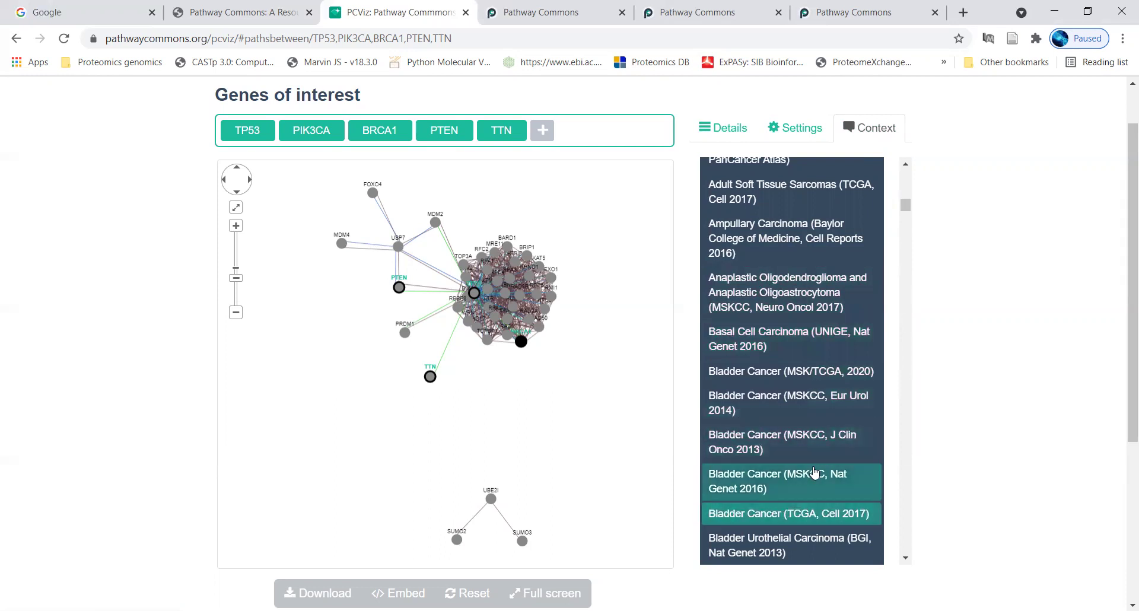
{"action": "left_click_drag", "start_coordinate": [905, 206], "coordinate": [909, 224]}
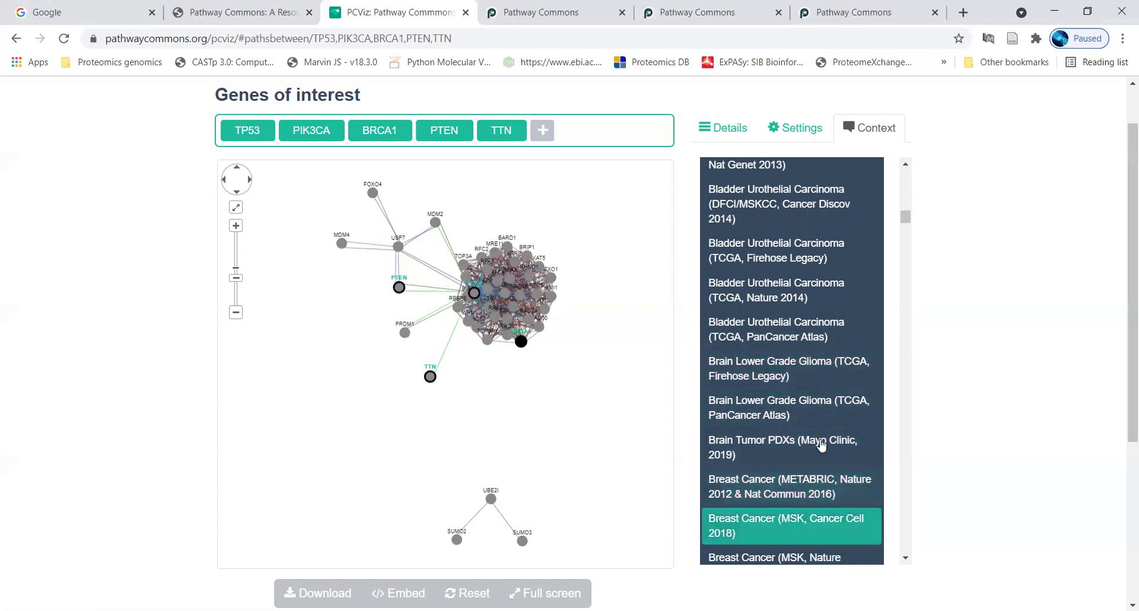
{"action": "left_click_drag", "start_coordinate": [906, 219], "coordinate": [907, 228]}
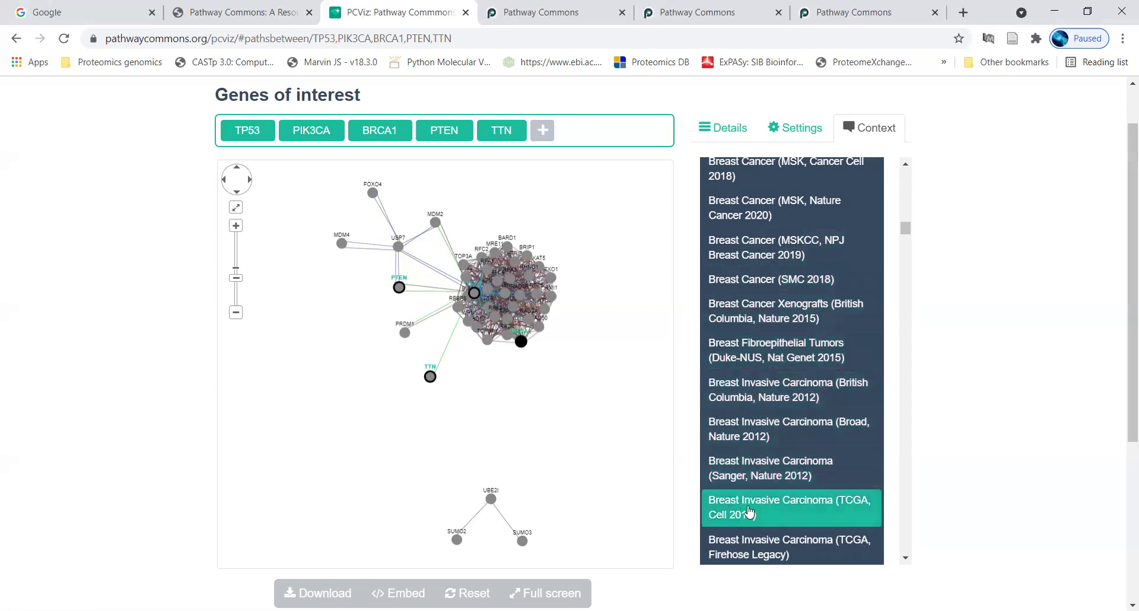
{"action": "left_click", "coordinate": [809, 505]}
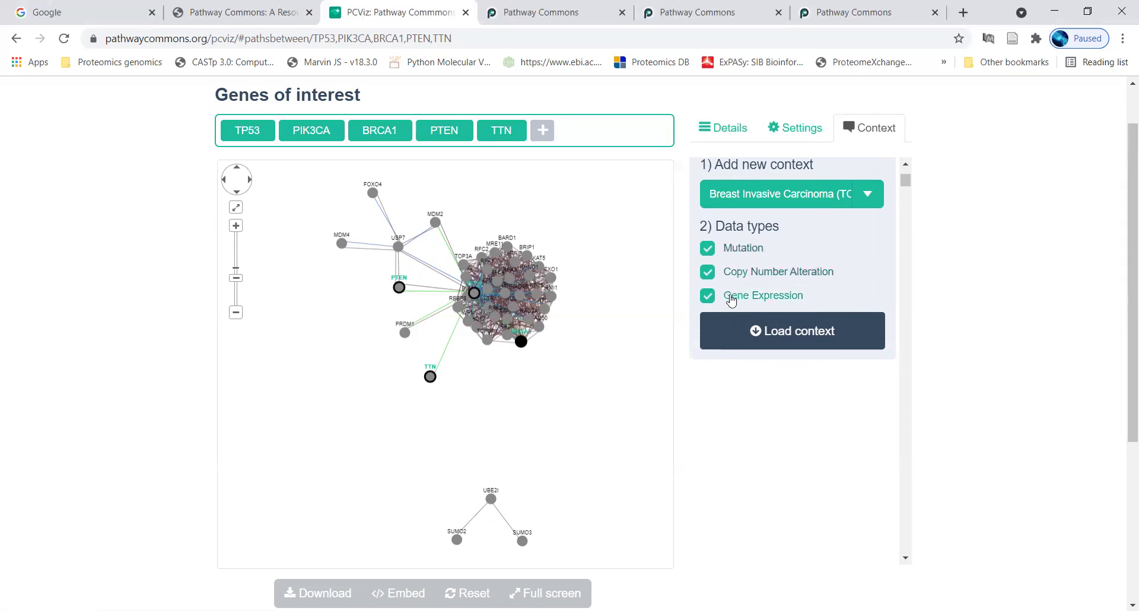
{"action": "left_click", "coordinate": [787, 330]}
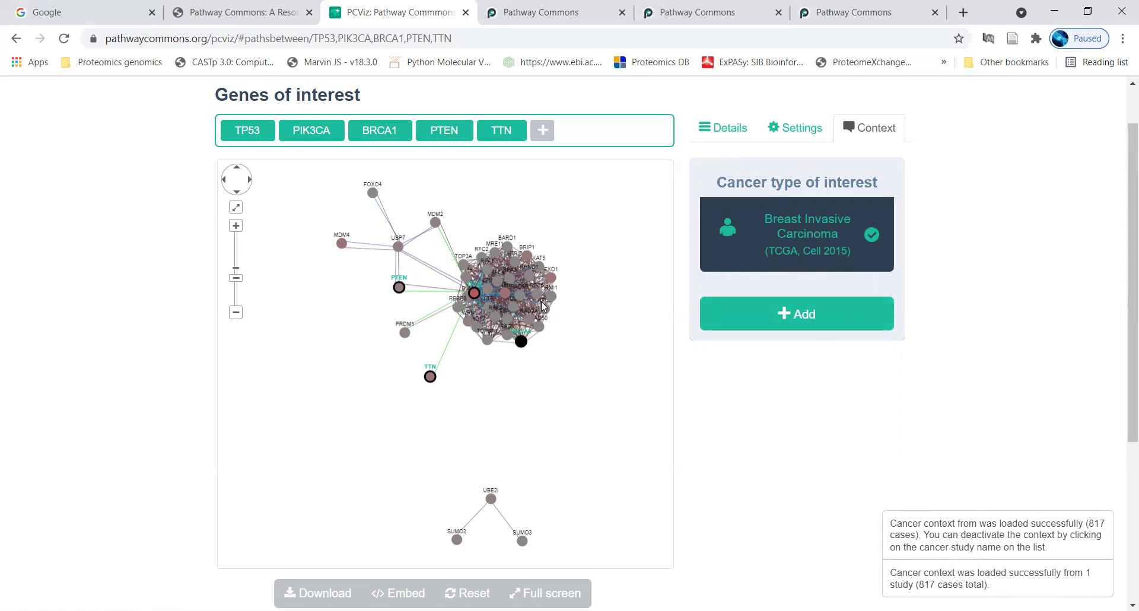
Review the breast cancer context's data types, the network's interaction type settings and its download options.
{"action": "left_click", "coordinate": [805, 254]}
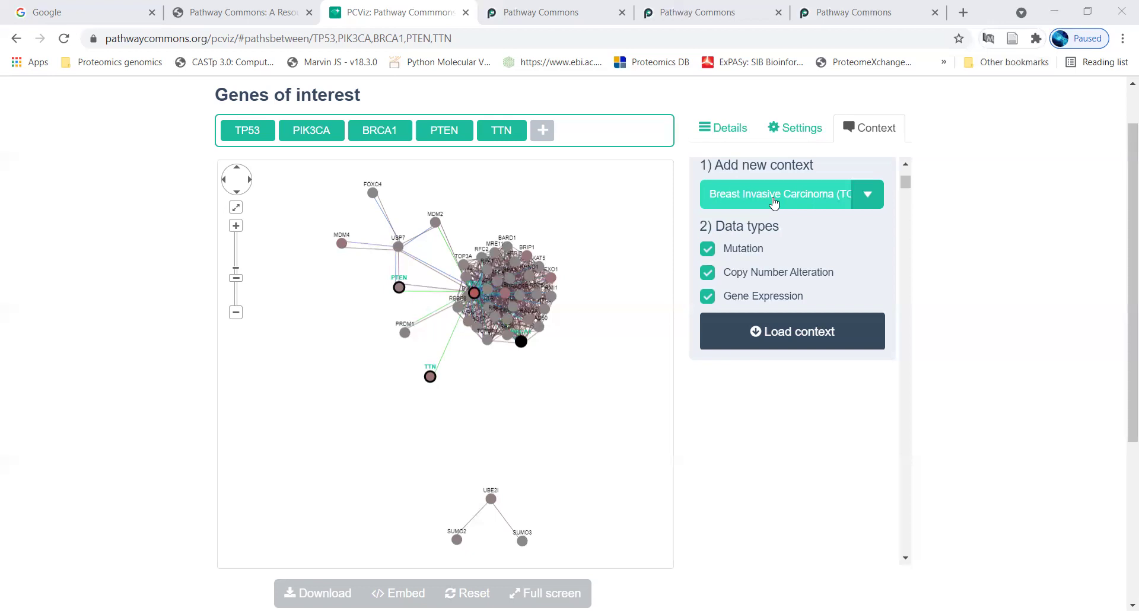
{"action": "left_click", "coordinate": [795, 124]}
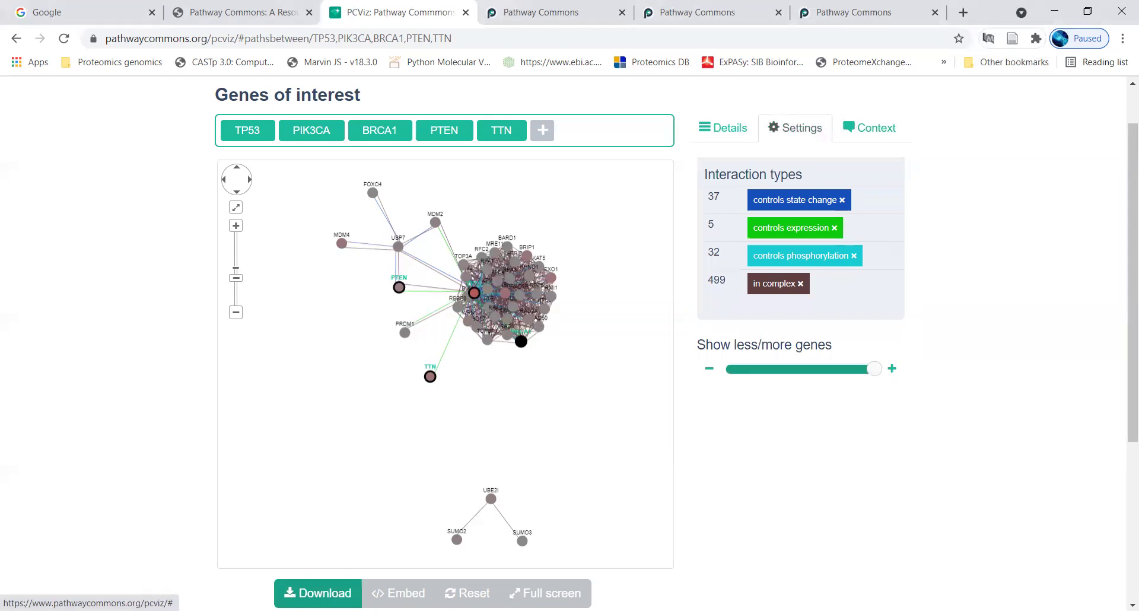
{"action": "left_click", "coordinate": [318, 593]}
{"action": "left_click", "coordinate": [318, 593]}
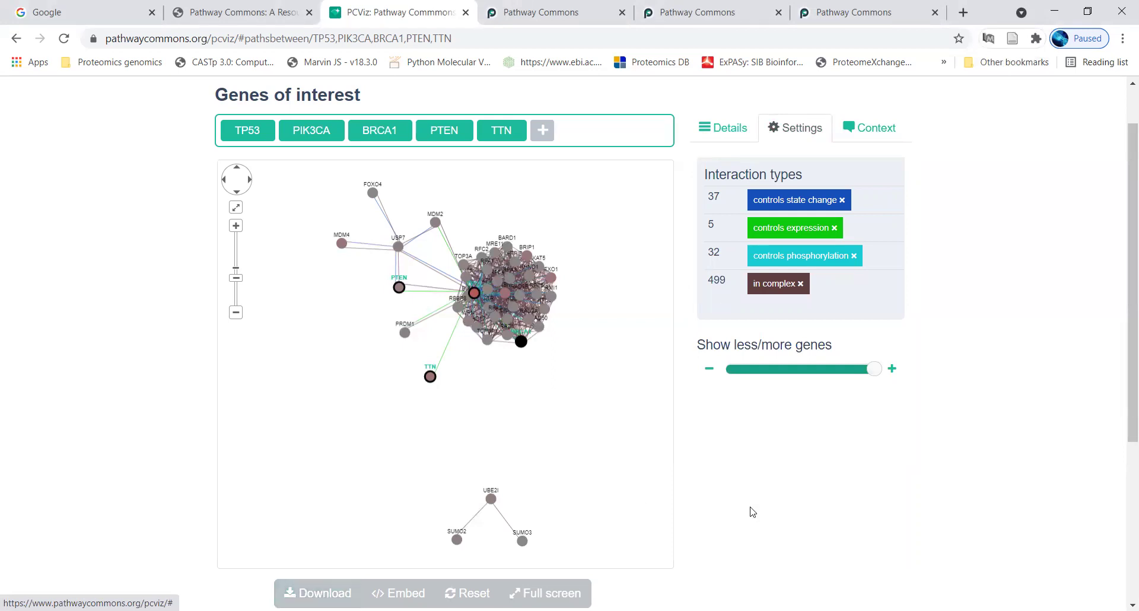
Look through the About text and the PCViz: More links beneath the network.
{"action": "left_click_drag", "start_coordinate": [1124, 374], "coordinate": [1121, 534]}
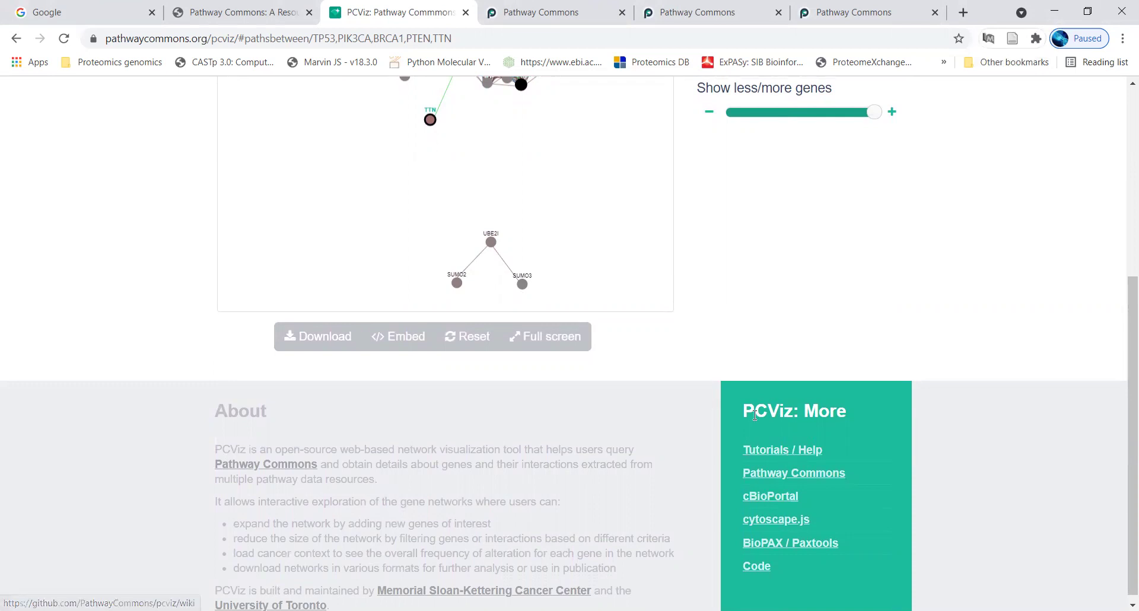
{"action": "left_click_drag", "start_coordinate": [744, 415], "coordinate": [795, 416]}
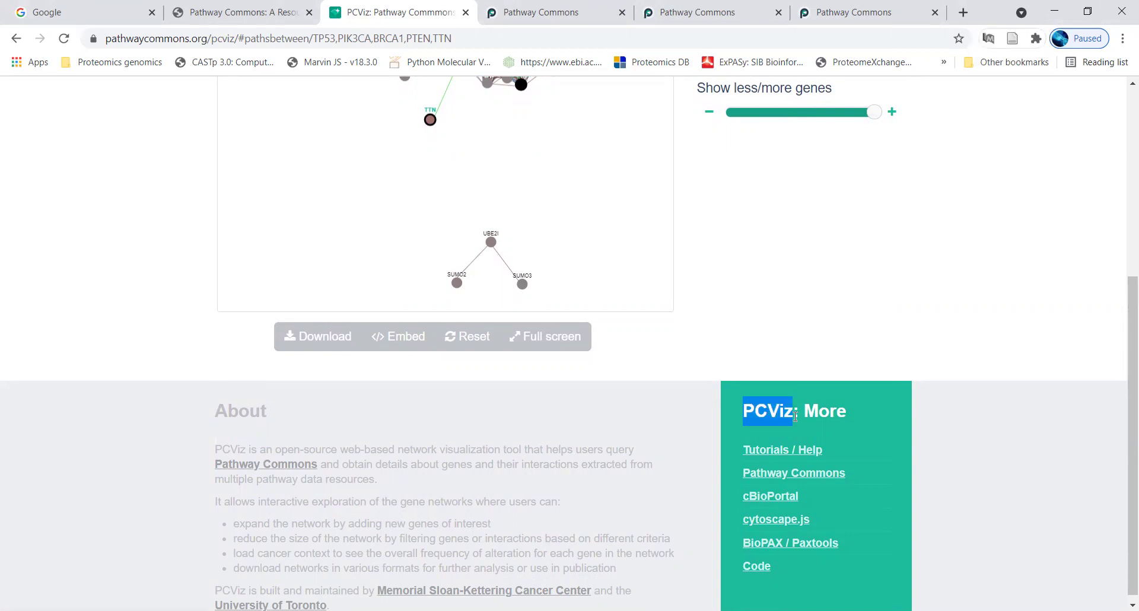